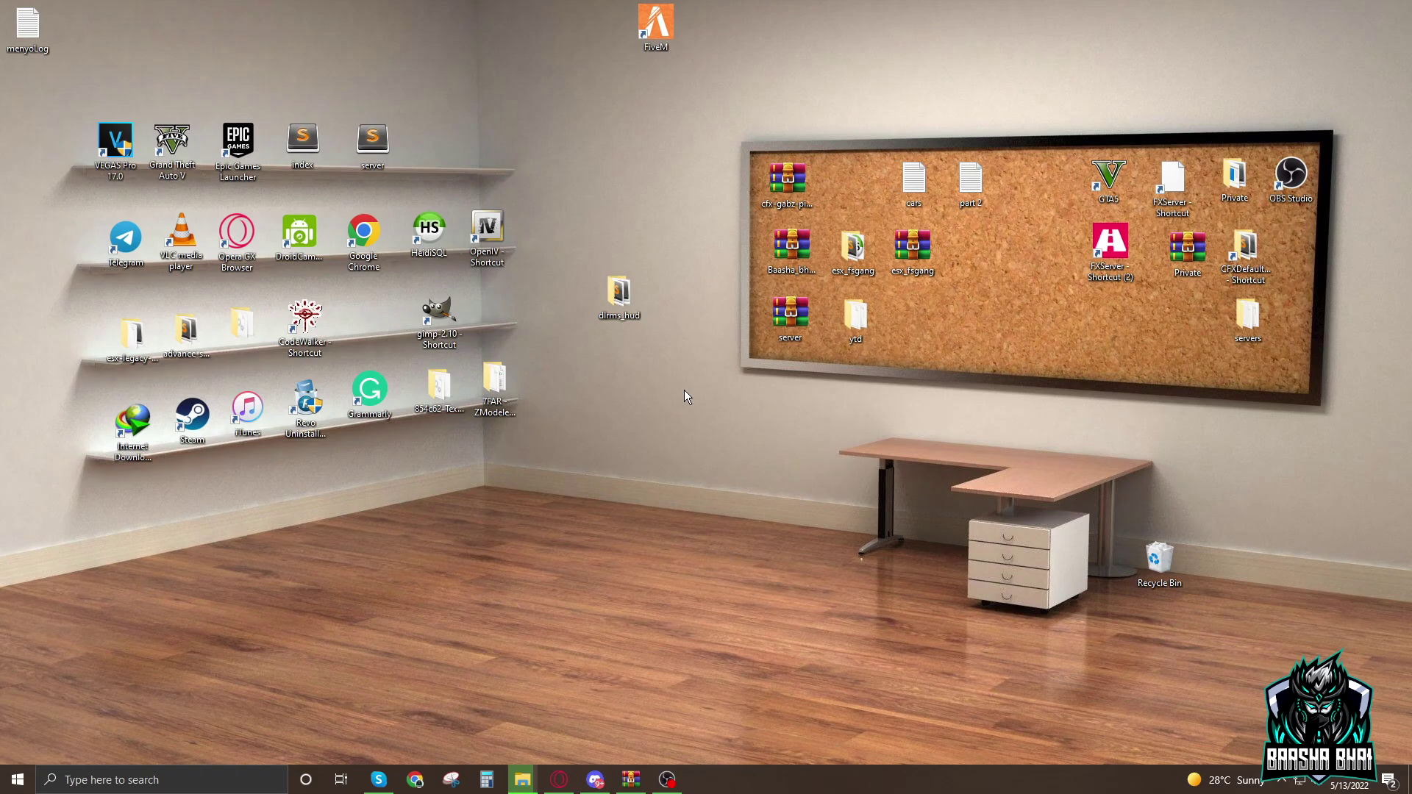
{"action": "right_click", "coordinate": [619, 386]}
{"action": "left_click", "coordinate": [633, 450]}
{"action": "left_click_drag", "start_coordinate": [729, 233], "coordinate": [604, 356]}
{"action": "left_click_drag", "start_coordinate": [655, 256], "coordinate": [590, 344]}
{"action": "left_click_drag", "start_coordinate": [673, 230], "coordinate": [612, 343]}
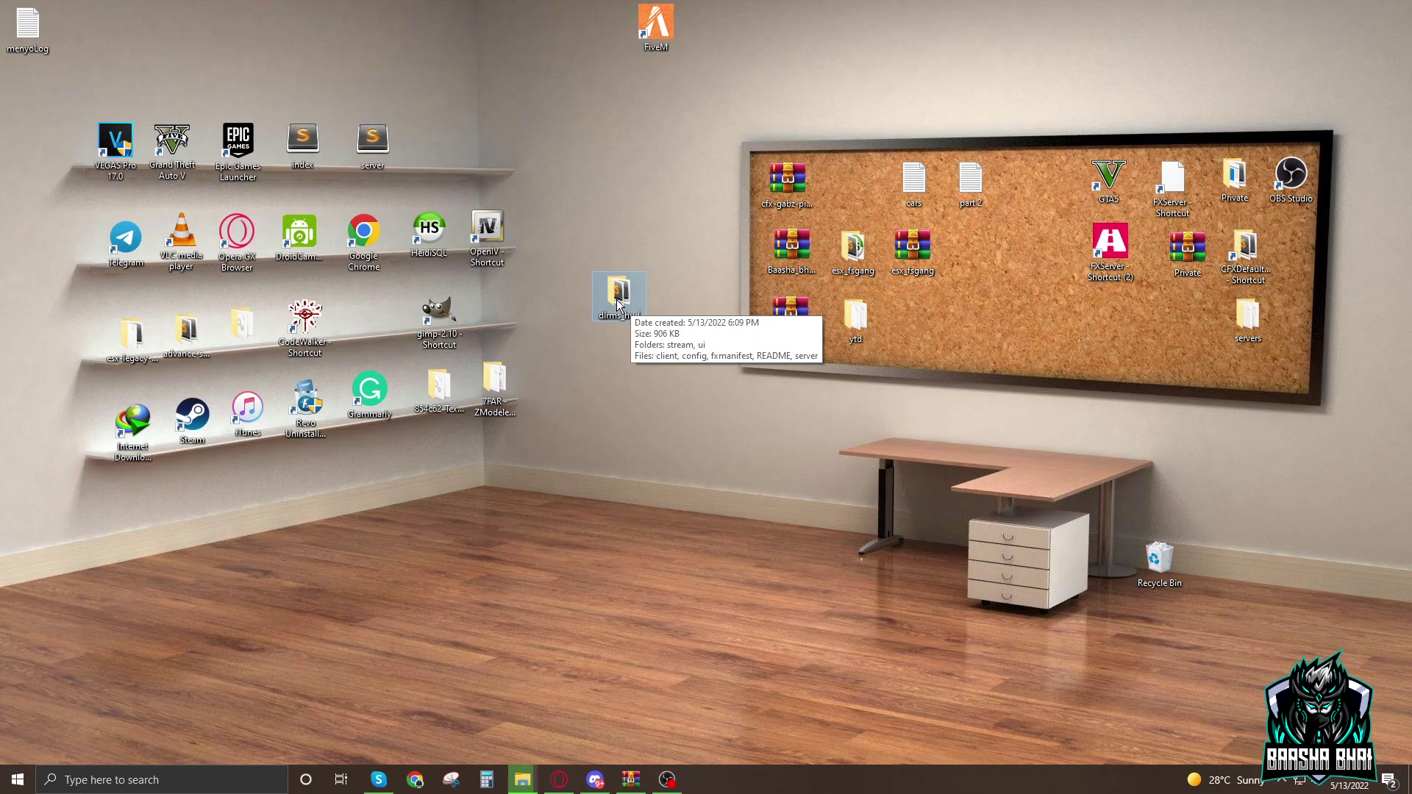
{"action": "left_click_drag", "start_coordinate": [683, 233], "coordinate": [581, 359]}
{"action": "left_click", "coordinate": [586, 728]}
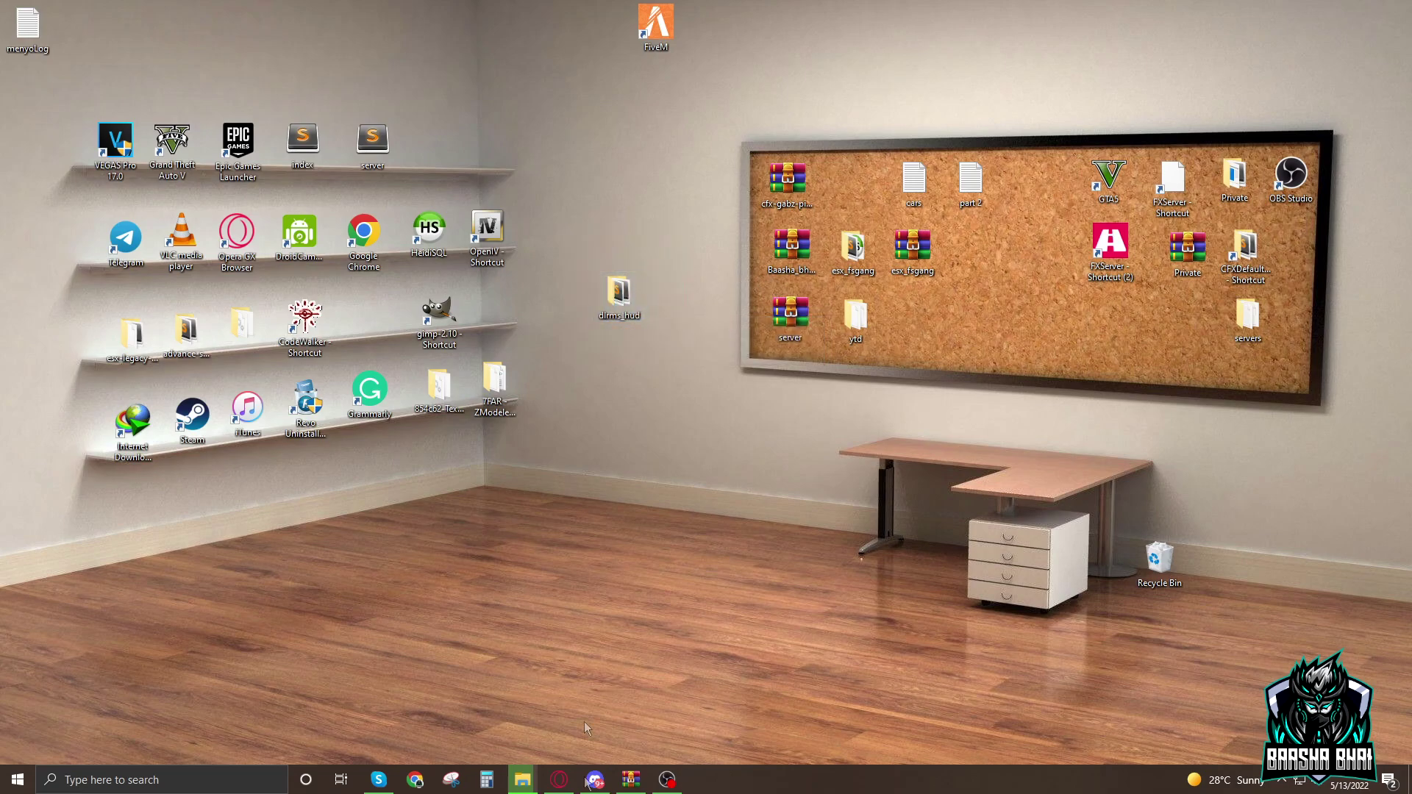
Open the ZAP-HostingESXPack_7B2259.base folder inside txData of the Testserver2 server on drive H.
{"action": "right_click", "coordinate": [522, 779]}
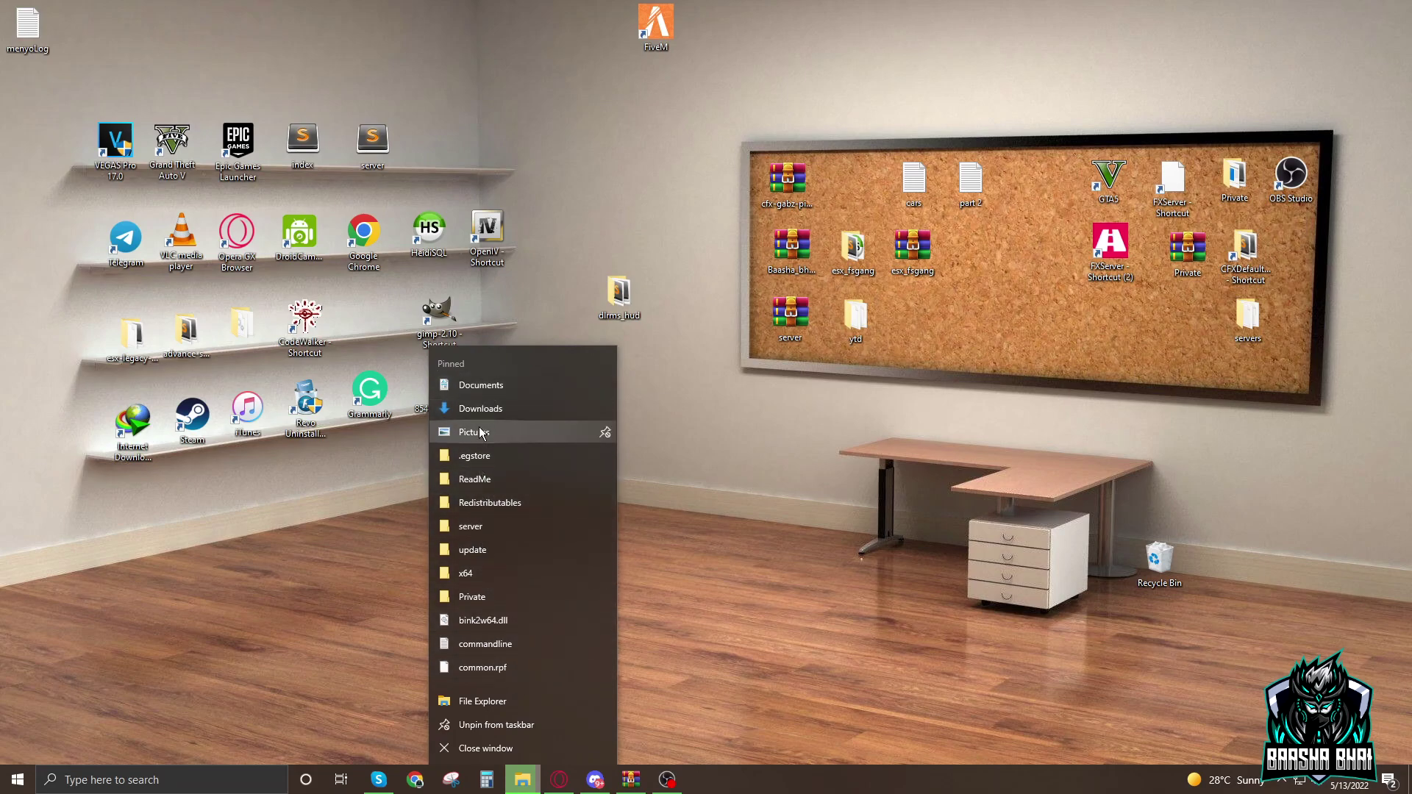
{"action": "left_click", "coordinate": [489, 406]}
{"action": "double_click", "coordinate": [494, 403]}
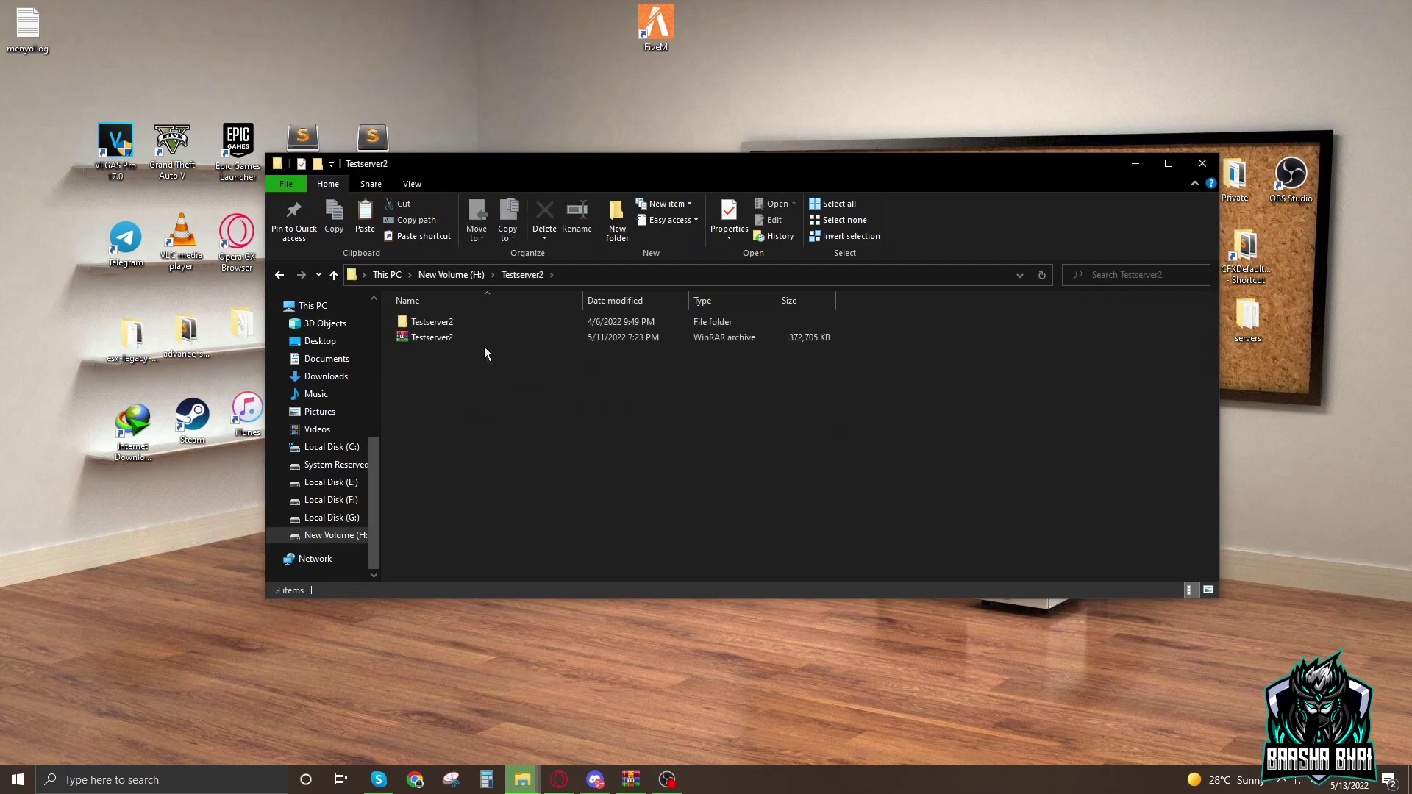
{"action": "double_click", "coordinate": [440, 322]}
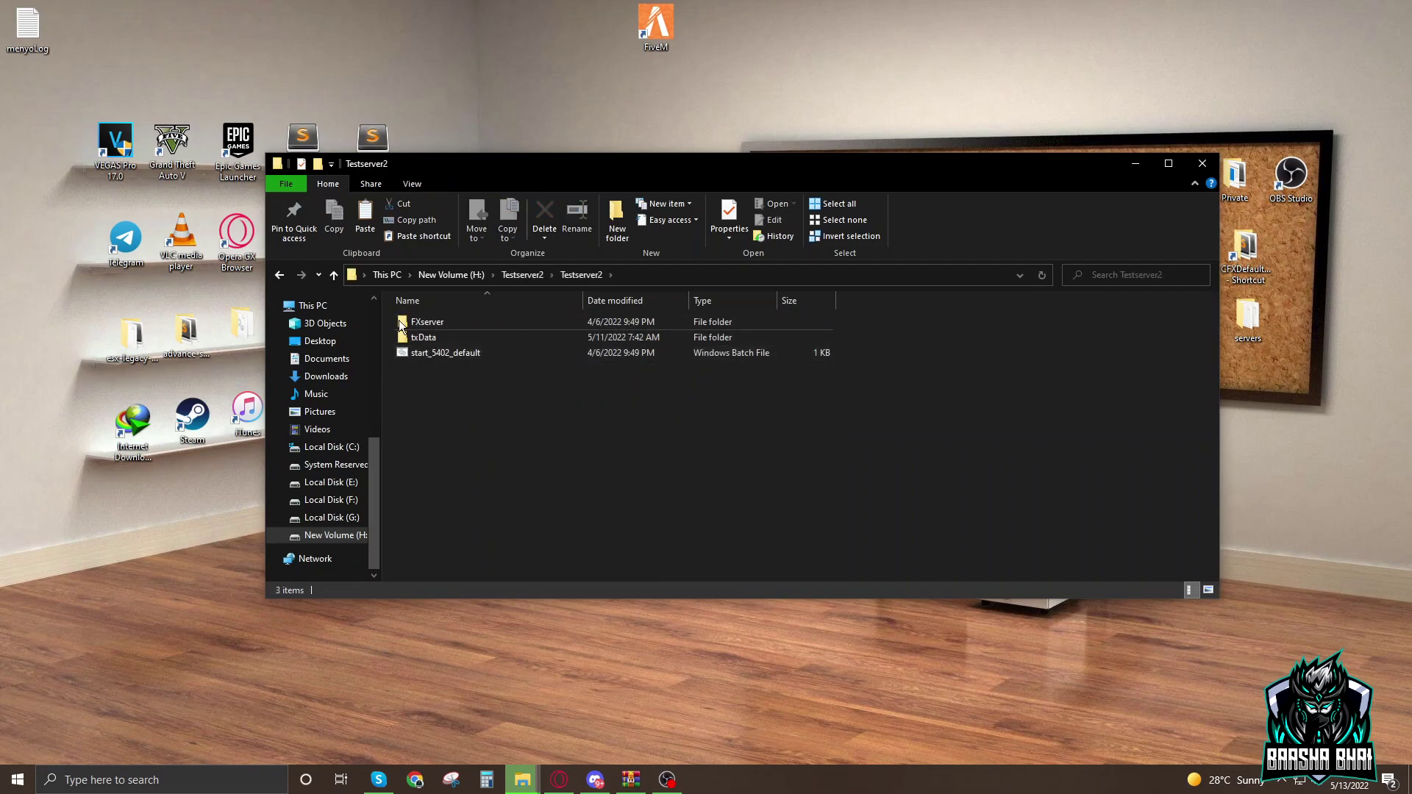
{"action": "double_click", "coordinate": [426, 336]}
{"action": "double_click", "coordinate": [441, 336]}
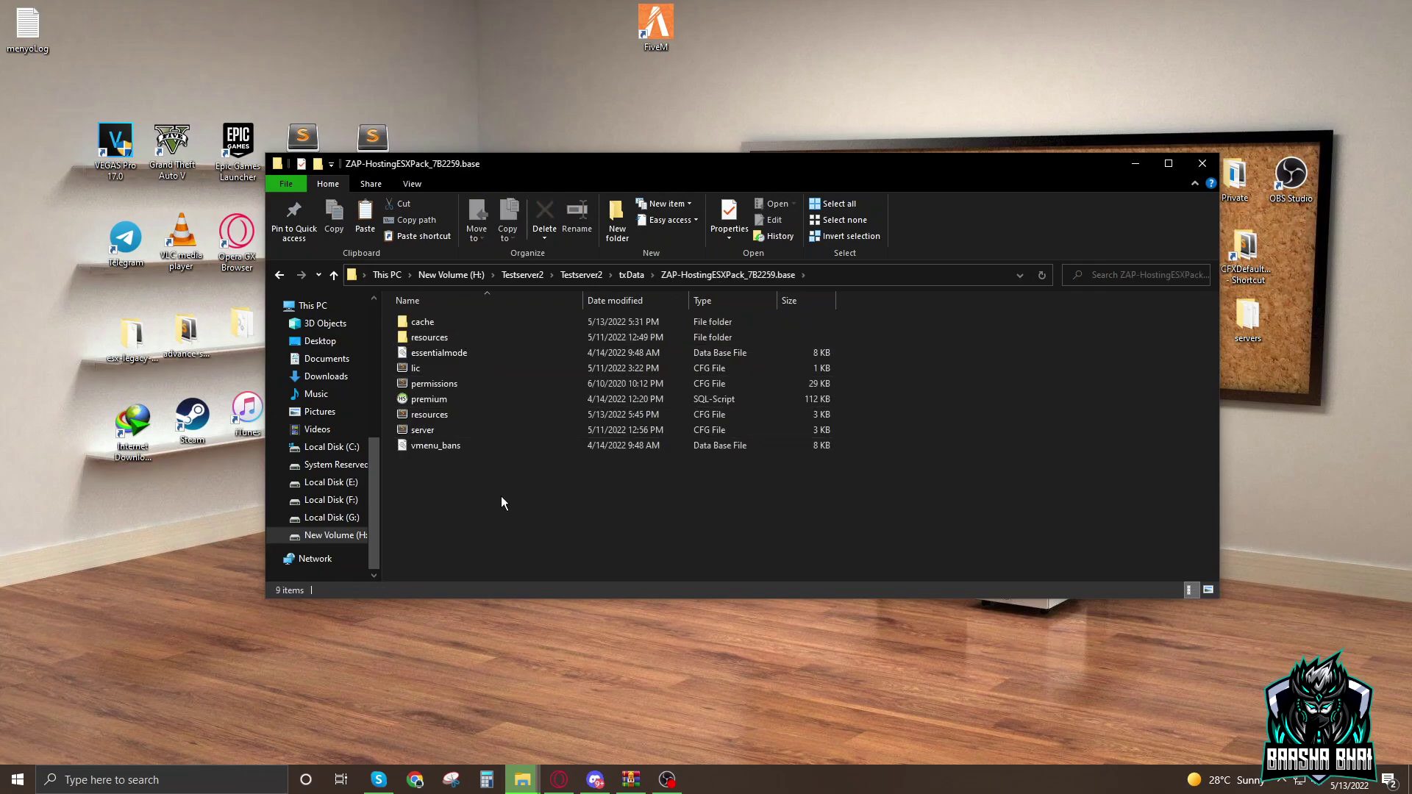
Open the [hud] folder inside resources > [changeme].
{"action": "left_click_drag", "start_coordinate": [501, 495], "coordinate": [430, 329]}
{"action": "left_click", "coordinate": [524, 507]}
{"action": "double_click", "coordinate": [430, 338]}
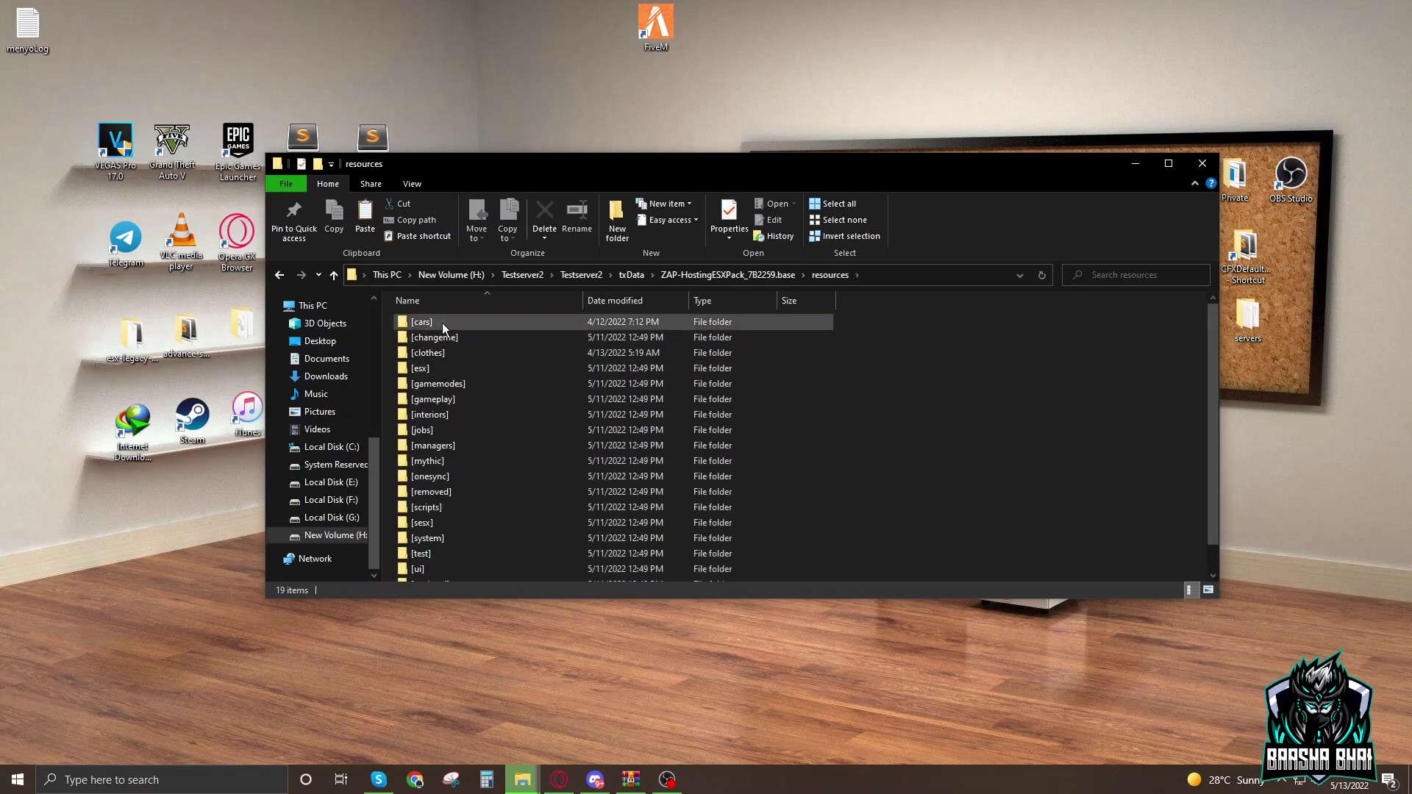
{"action": "double_click", "coordinate": [434, 339]}
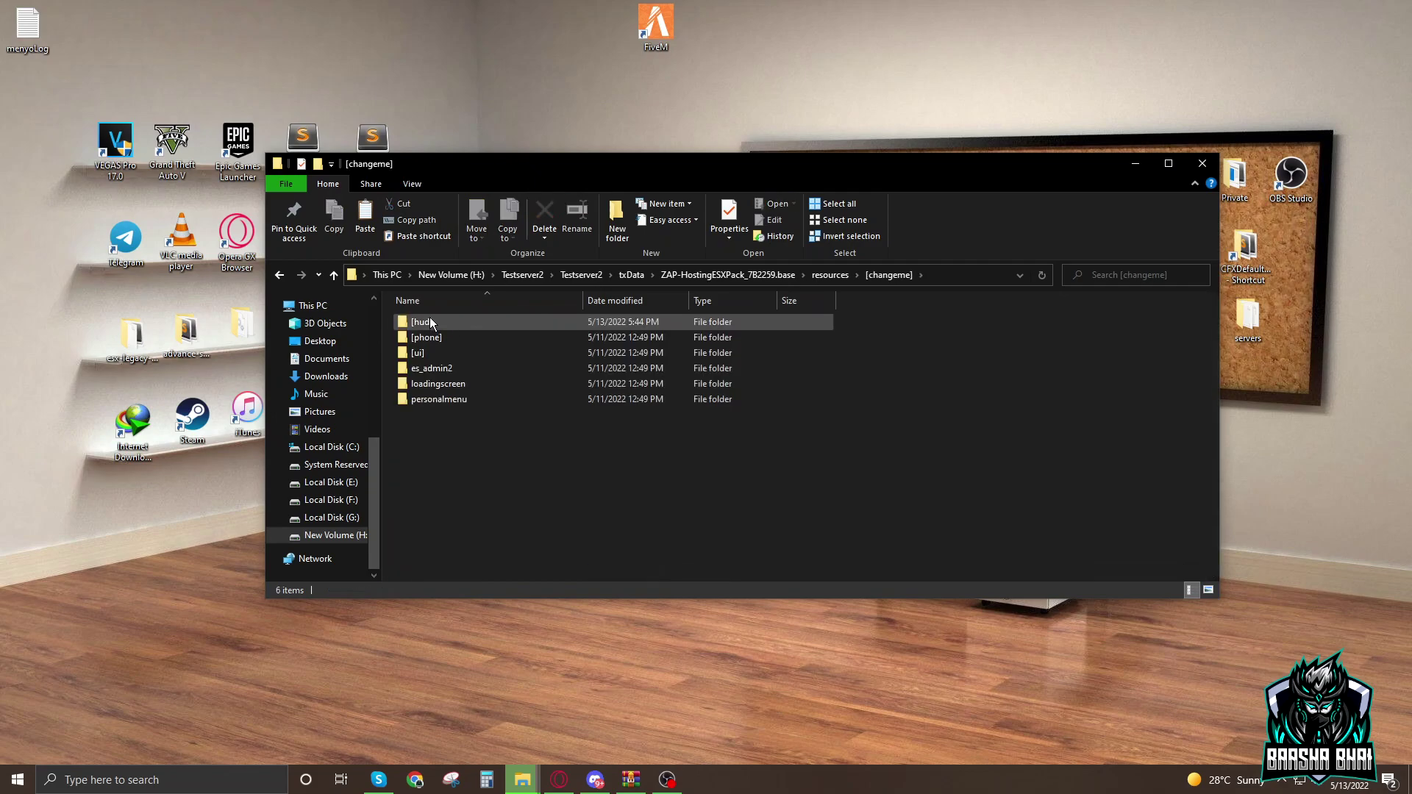
{"action": "double_click", "coordinate": [427, 324]}
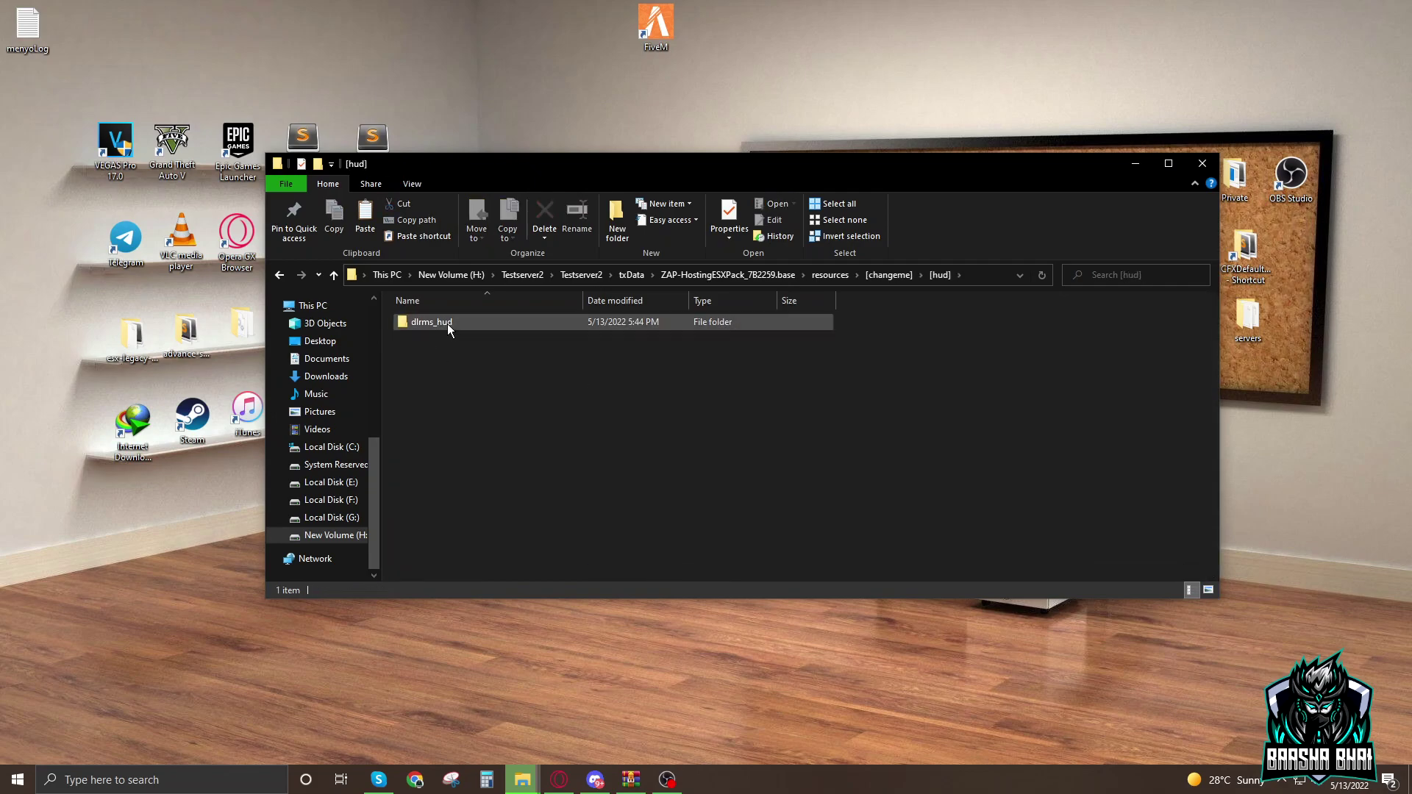
Copy the dlrms_hud folder from the desktop into [hud], skipping files with the same names, and clear the windows from view.
{"action": "left_click_drag", "start_coordinate": [495, 179], "coordinate": [927, 189]}
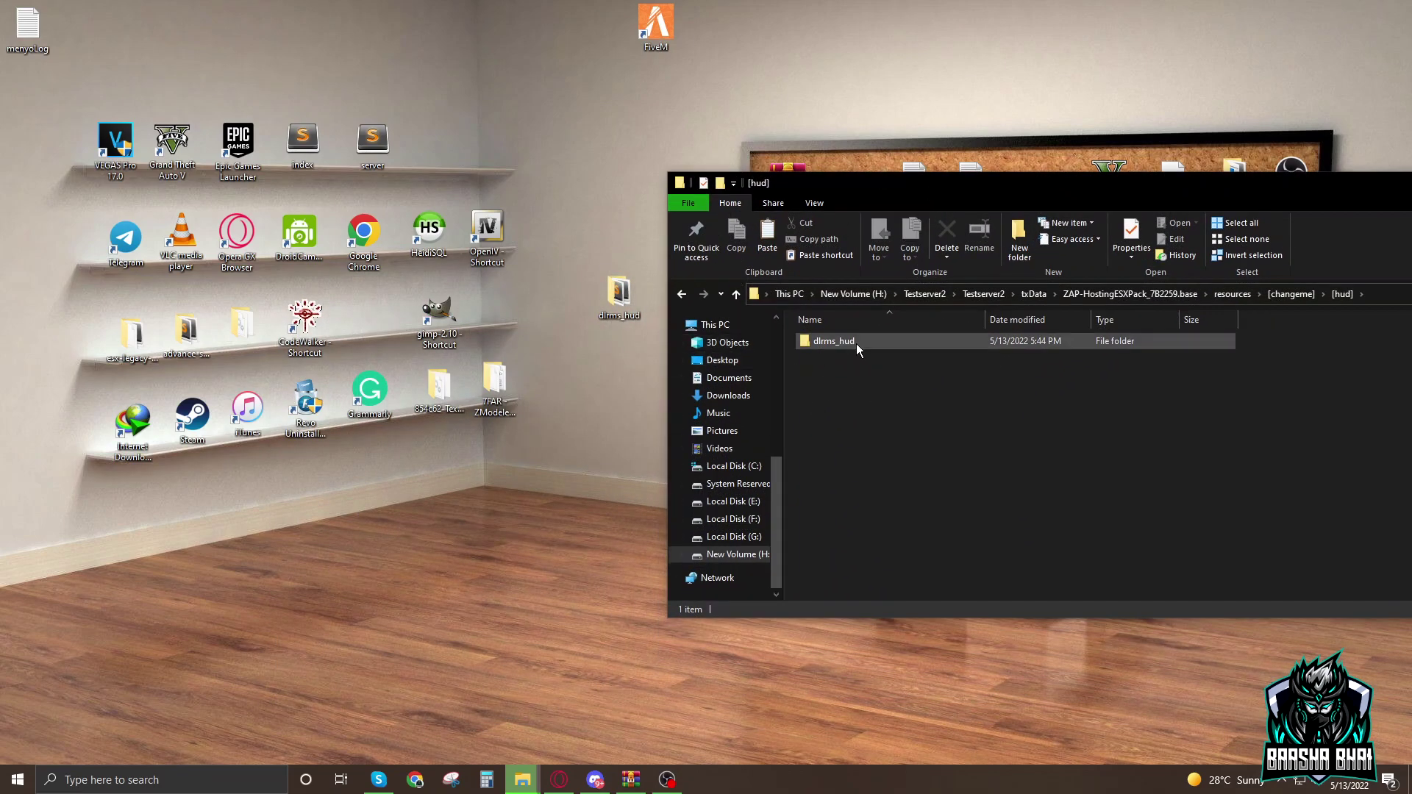
{"action": "left_click_drag", "start_coordinate": [620, 309], "coordinate": [894, 404]}
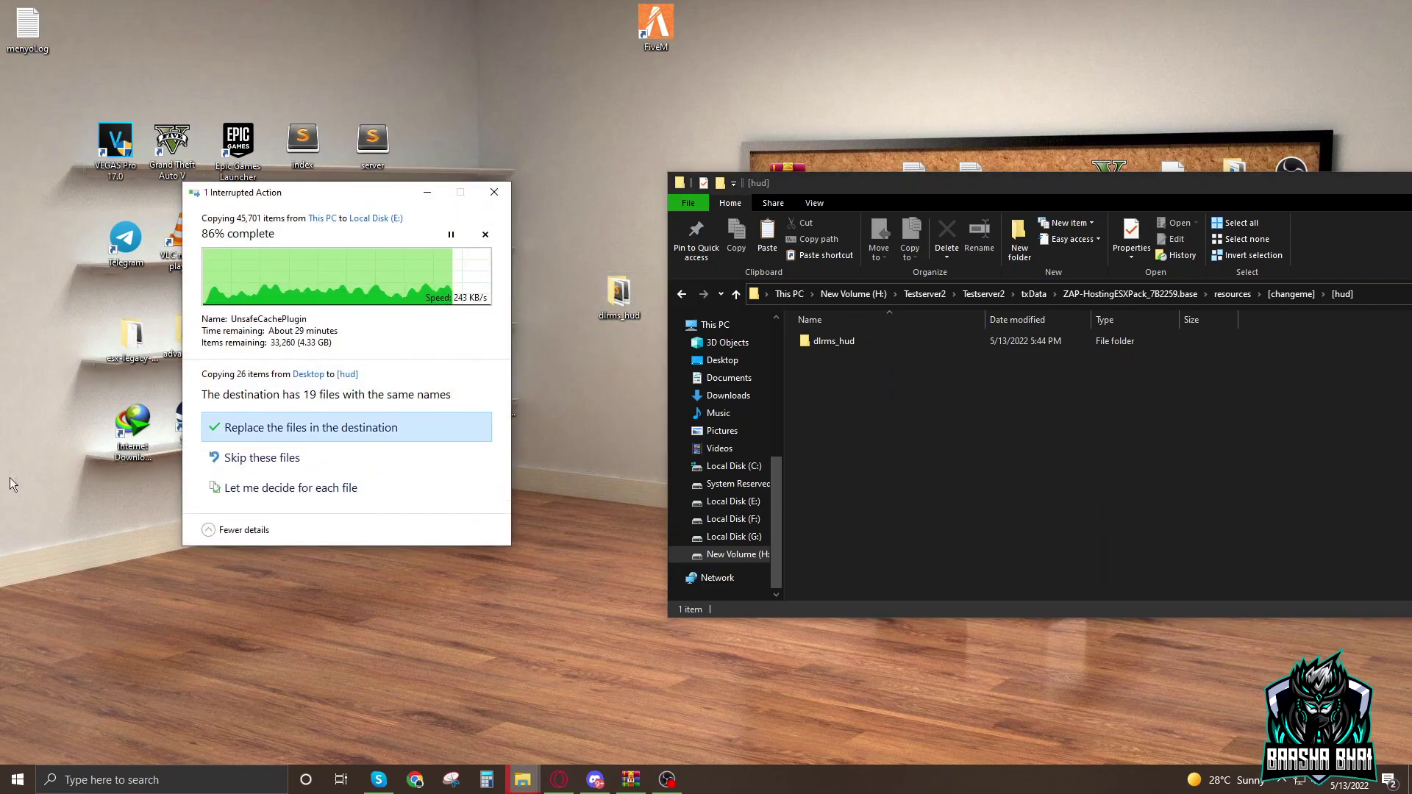
{"action": "left_click", "coordinate": [270, 461]}
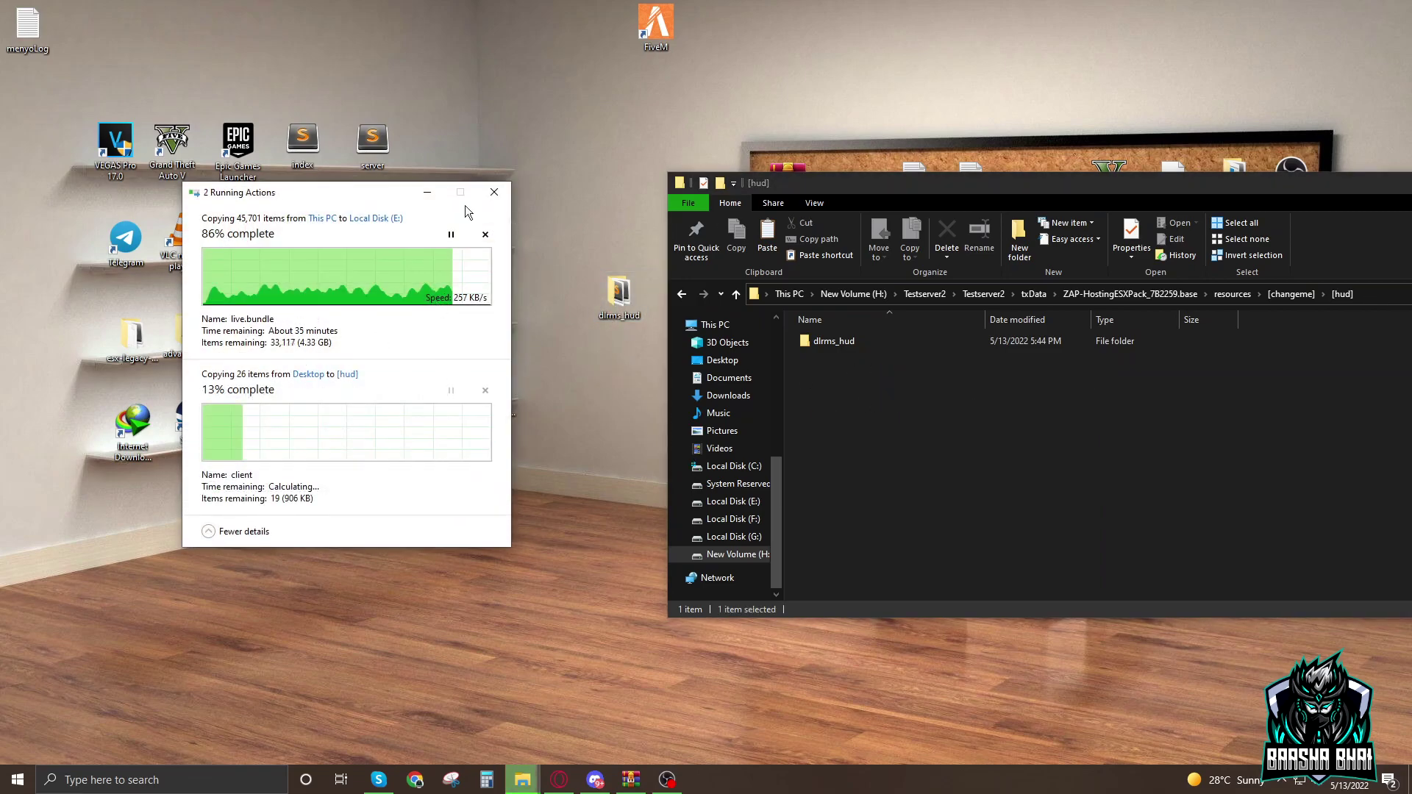
{"action": "left_click", "coordinate": [427, 192]}
{"action": "left_click", "coordinate": [985, 389]}
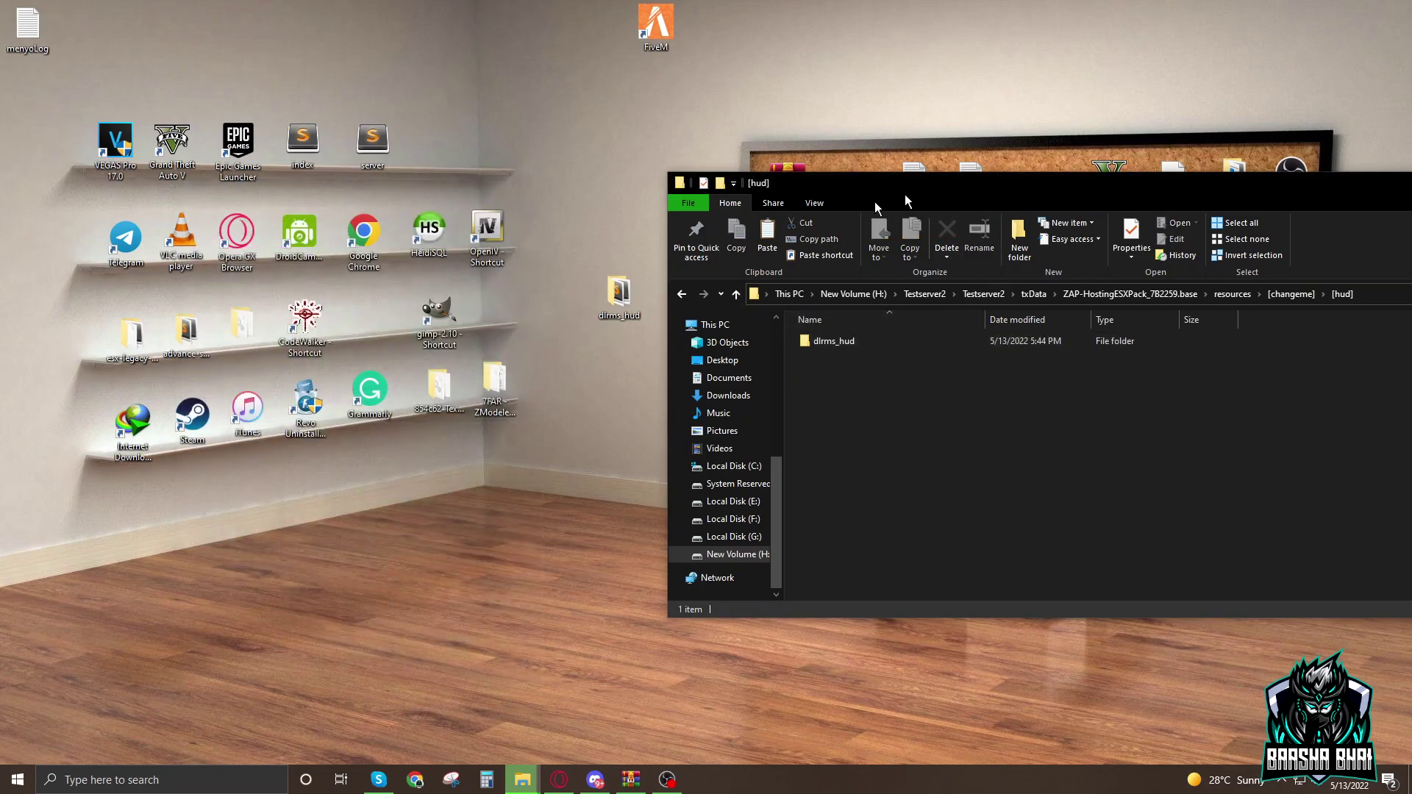
{"action": "left_click_drag", "start_coordinate": [915, 182], "coordinate": [471, 171]}
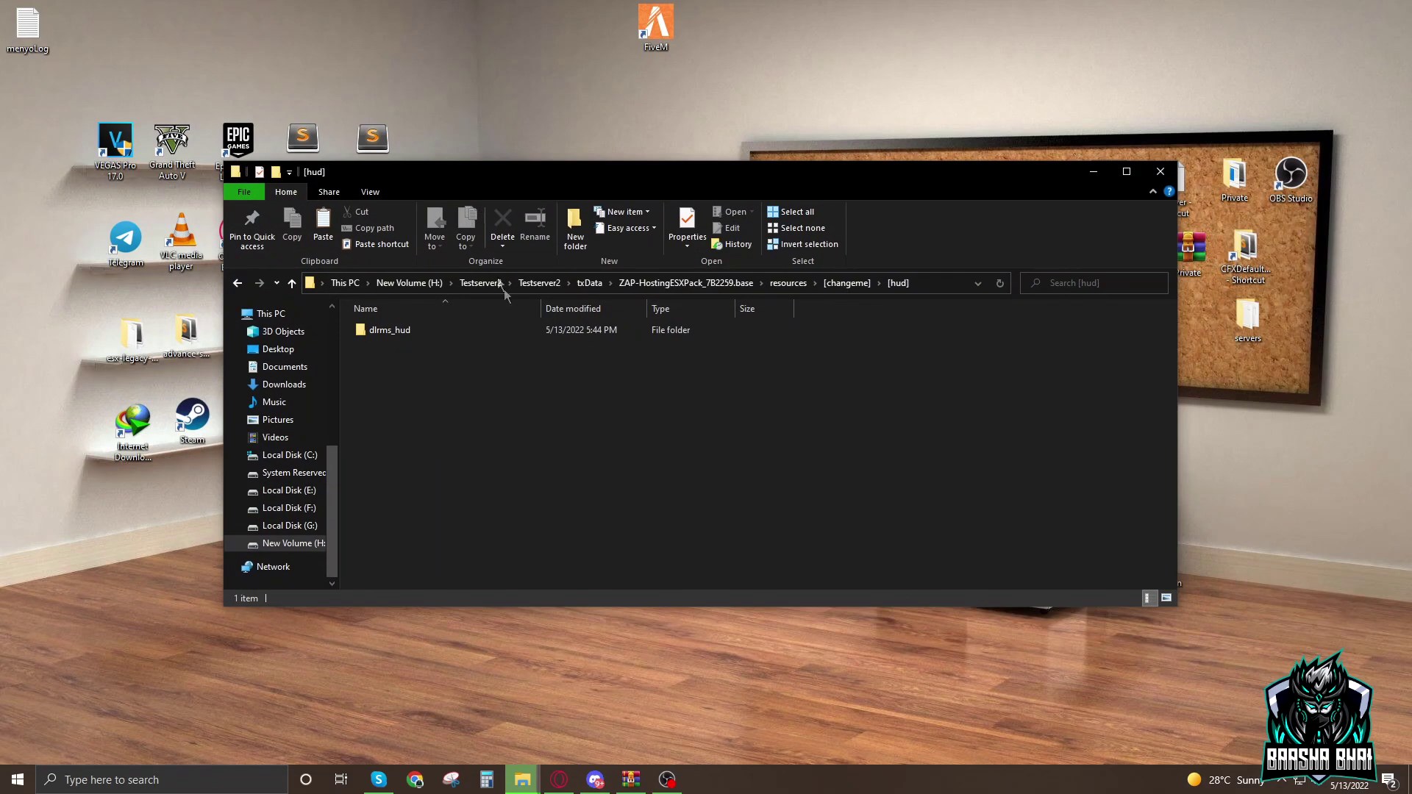
{"action": "left_click", "coordinate": [1093, 171]}
{"action": "left_click", "coordinate": [600, 611]}
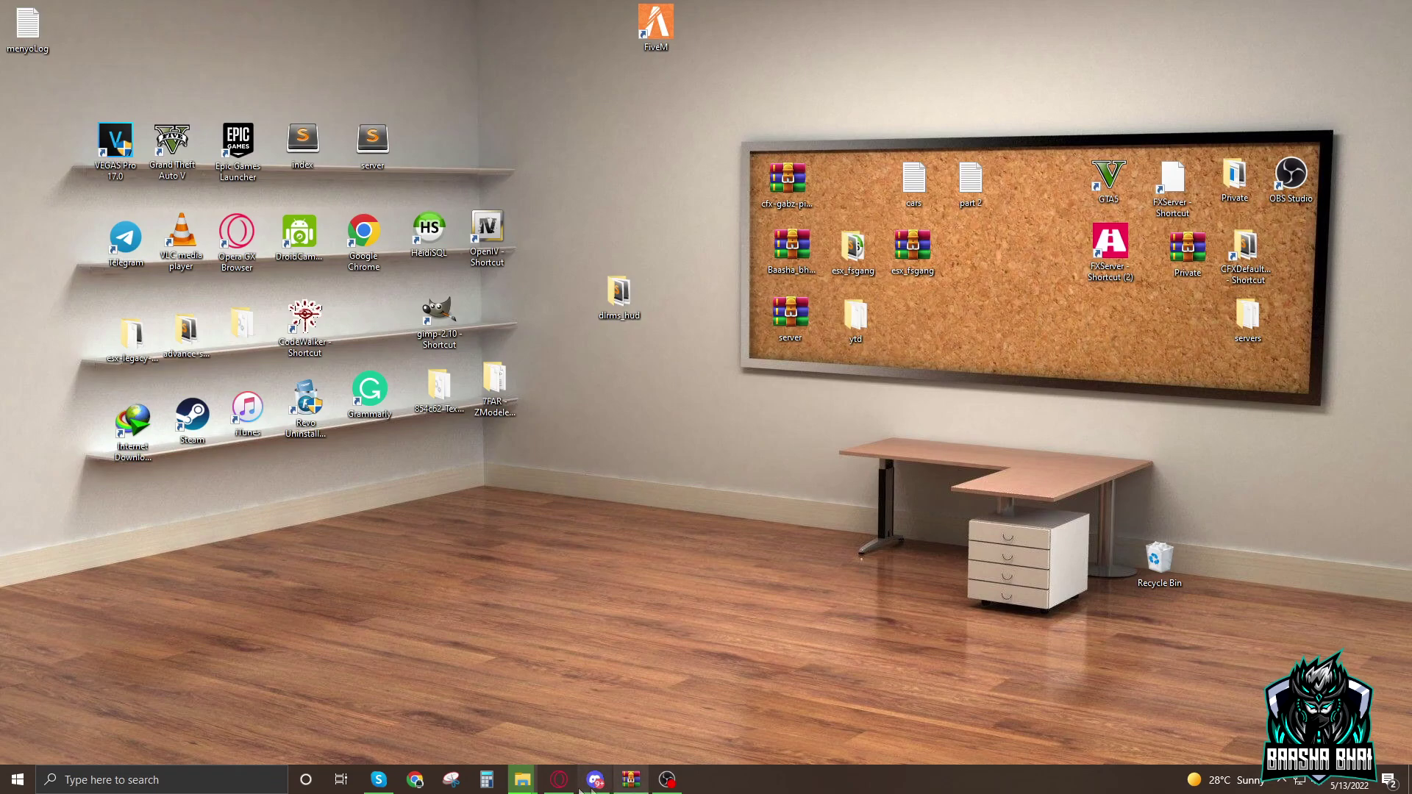
Return to the ZAP-HostingESXPack_7B2259.base folder and open its resources CFG file in the text editor.
{"action": "mouse_move", "coordinate": [522, 780]}
{"action": "left_click", "coordinate": [525, 727]}
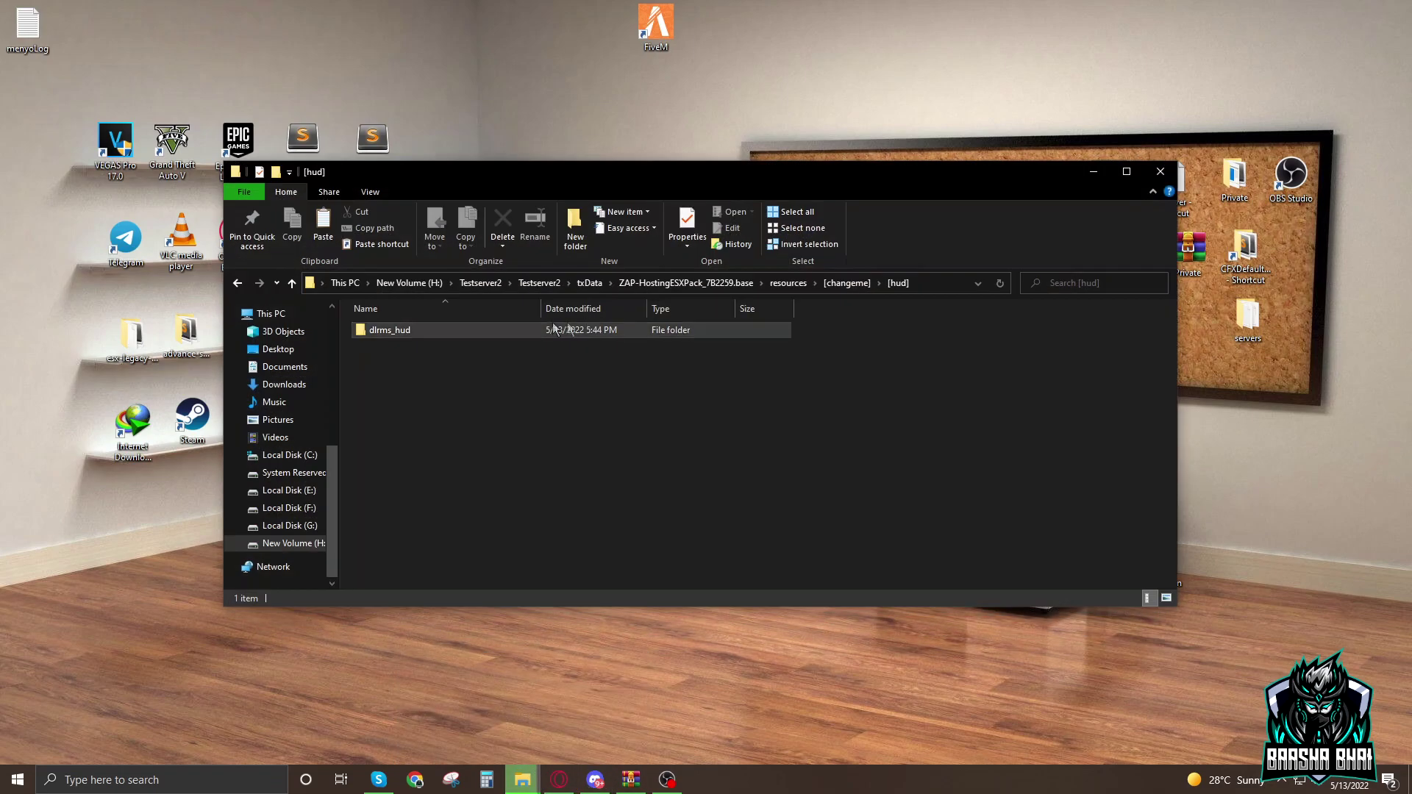
{"action": "left_click", "coordinate": [391, 333]}
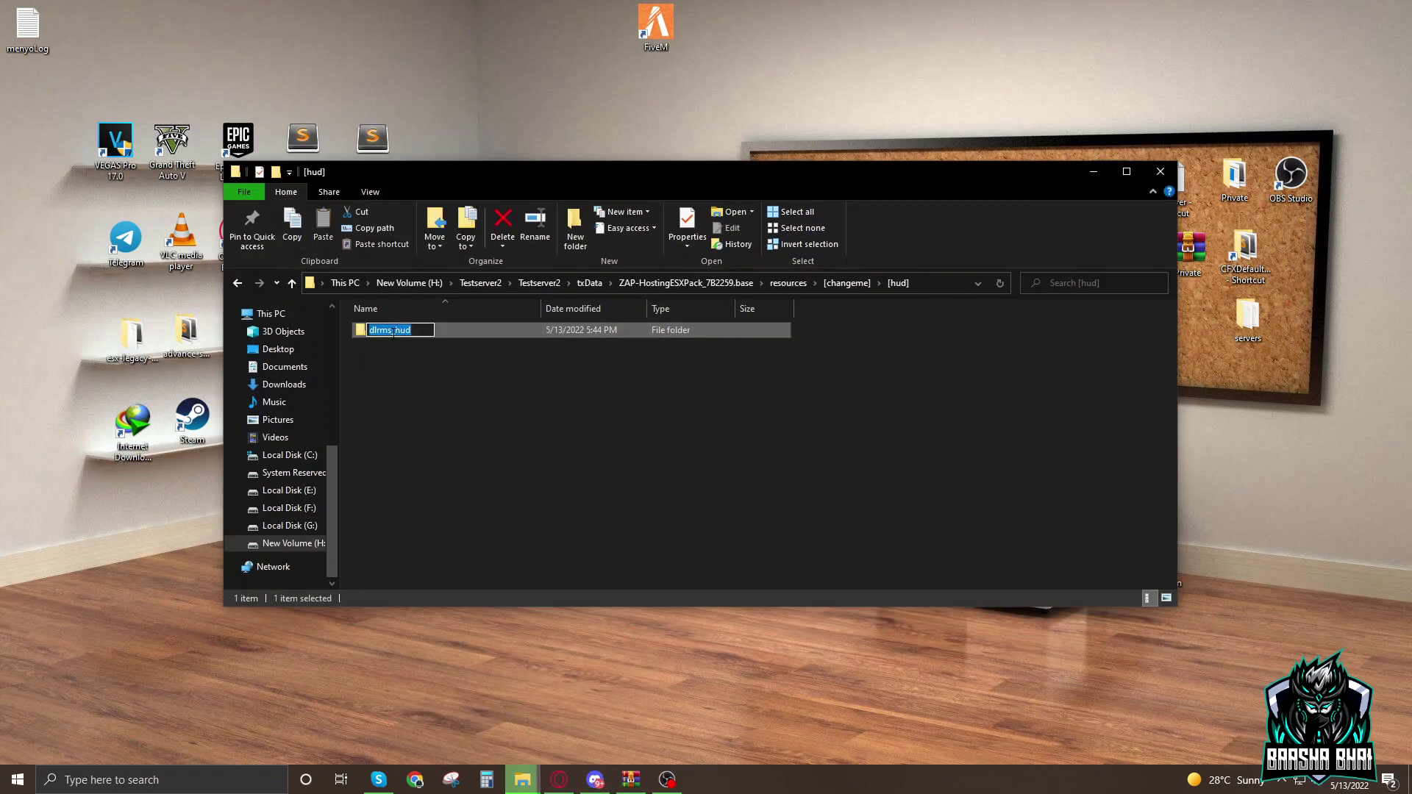
{"action": "left_click", "coordinate": [662, 401]}
{"action": "left_click", "coordinate": [670, 283]}
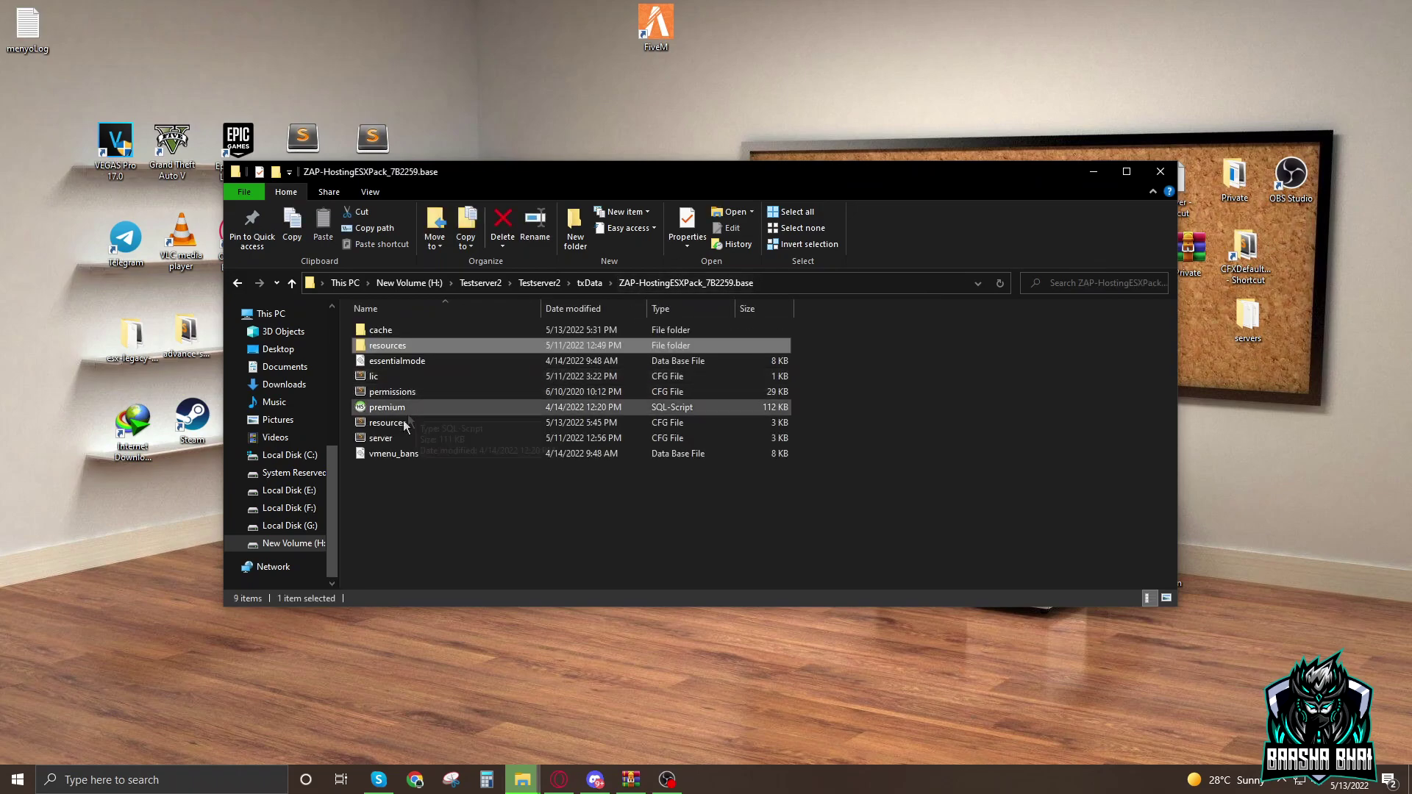
{"action": "left_click", "coordinate": [392, 426]}
{"action": "double_click", "coordinate": [393, 425]}
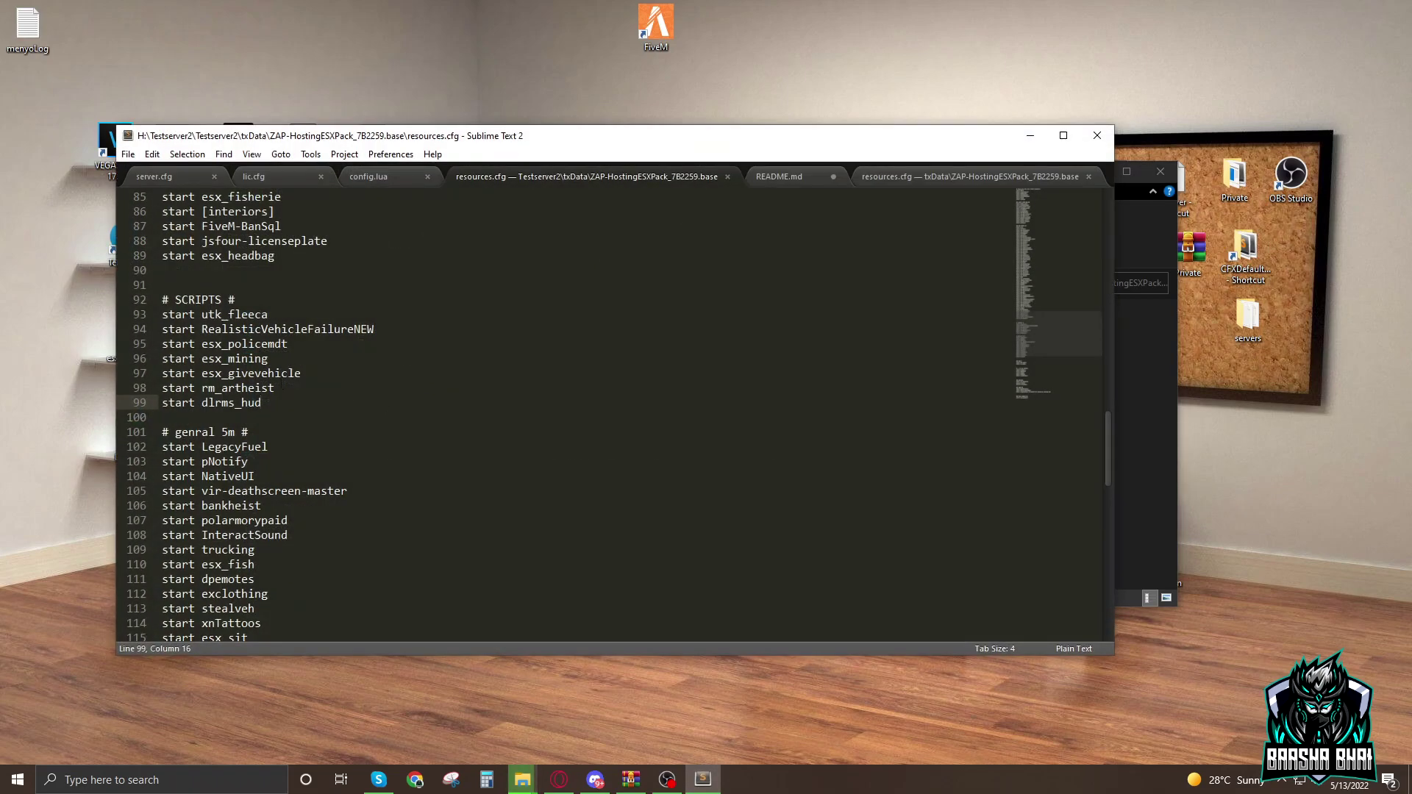
Check the "start dlrms_hud" line under SCRIPTS in resources.cfg, save the file, and close the editor.
{"action": "scroll", "coordinate": [270, 474], "scroll_direction": "down", "scroll_amount": 2}
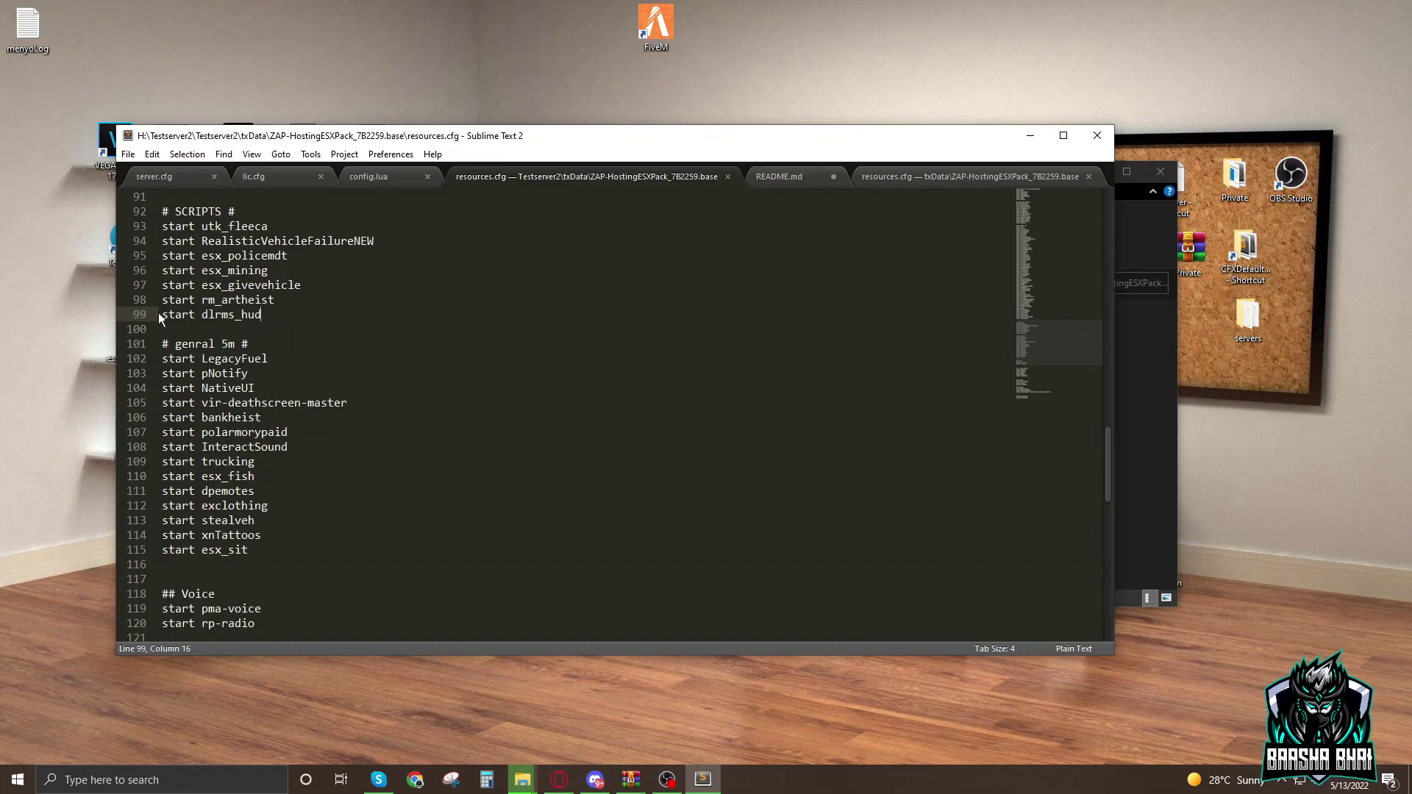
{"action": "scroll", "coordinate": [270, 329], "scroll_direction": "up", "scroll_amount": 1}
{"action": "mouse_move", "coordinate": [278, 365]}
{"action": "left_mouse_down"}
{"action": "mouse_move", "coordinate": [230, 359]}
{"action": "mouse_move", "coordinate": [263, 362]}
{"action": "left_mouse_up"}
{"action": "key", "text": "ctrl+s"}
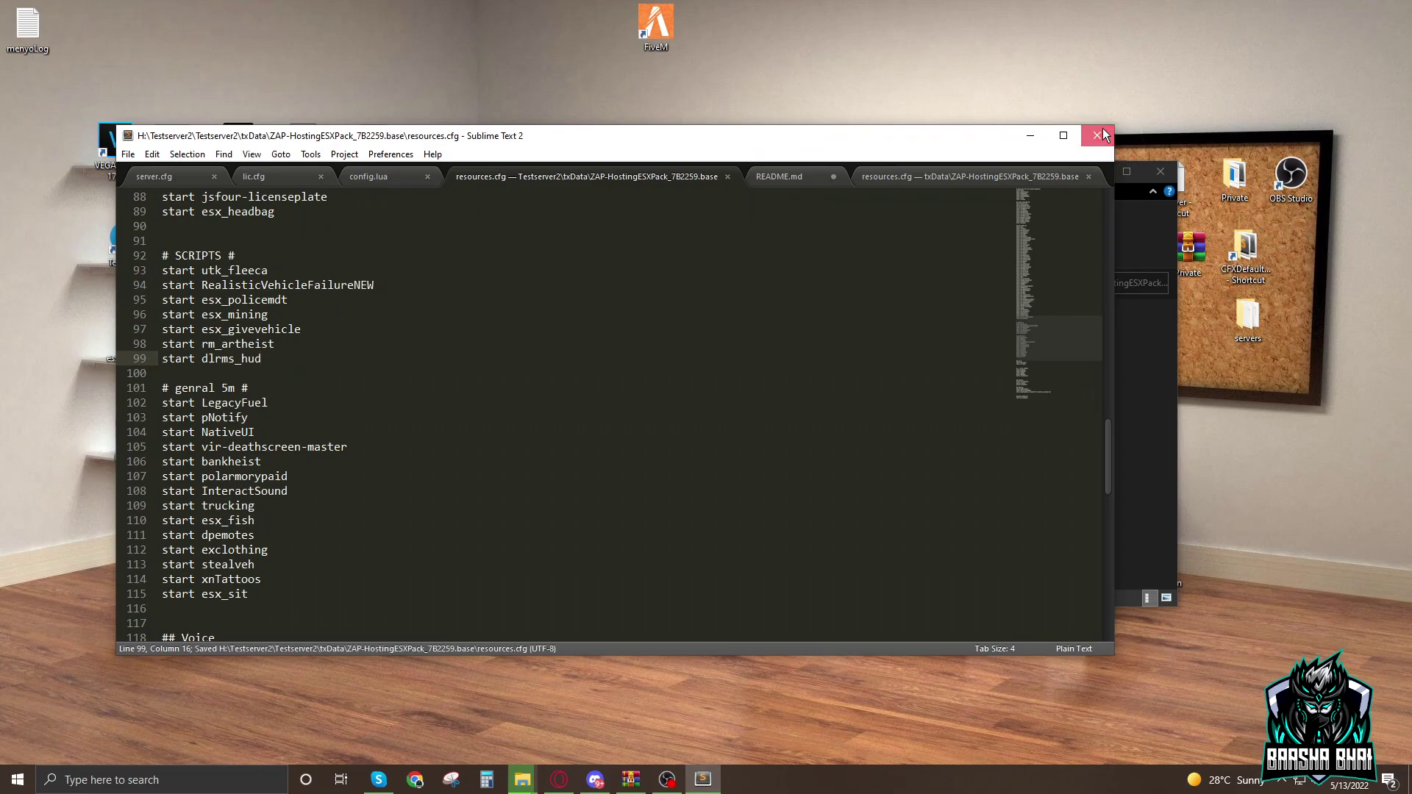
{"action": "left_click", "coordinate": [1098, 133]}
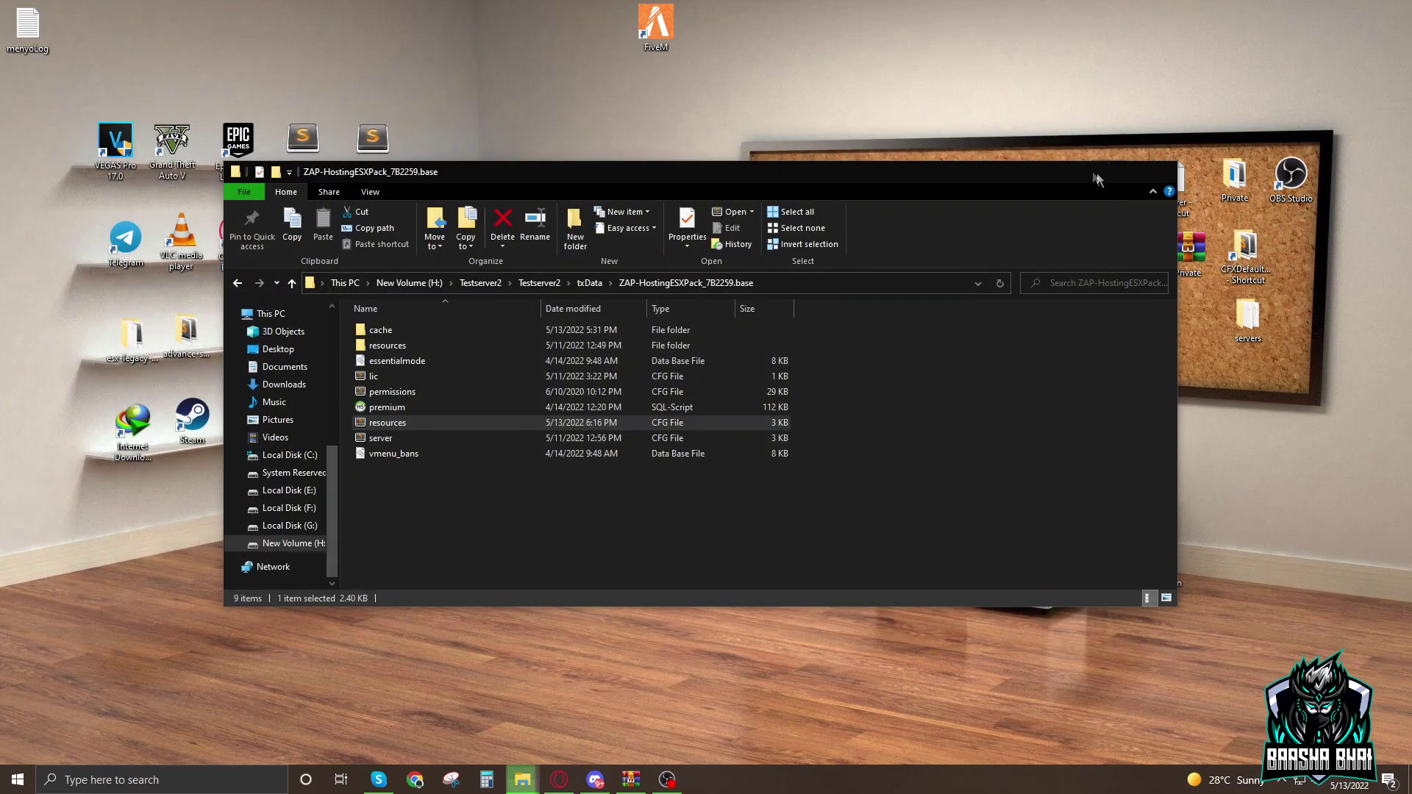
{"action": "left_click", "coordinate": [1096, 174]}
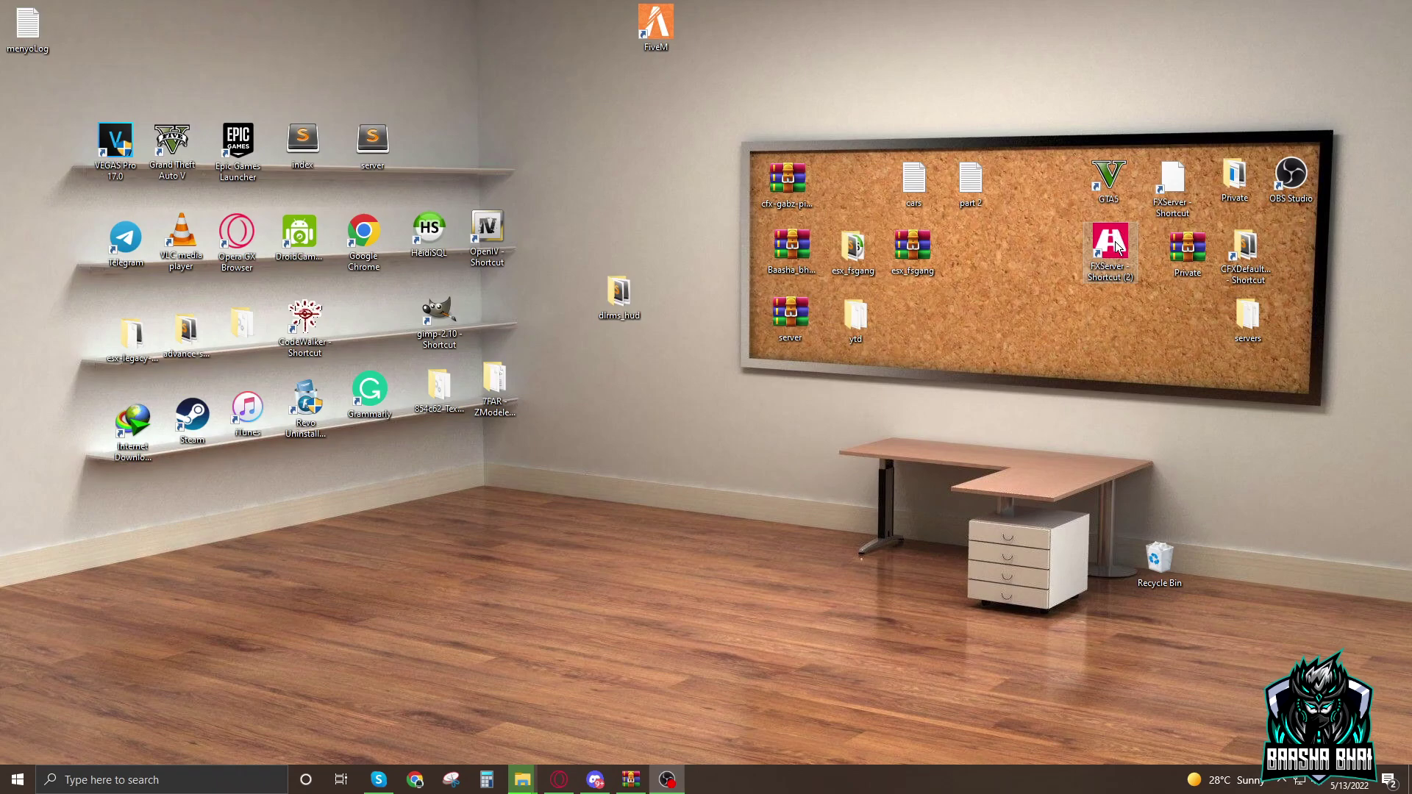
Delete the cache folder from the ZAP-HostingESXPack_7B2259.base folder.
{"action": "left_click", "coordinate": [559, 739]}
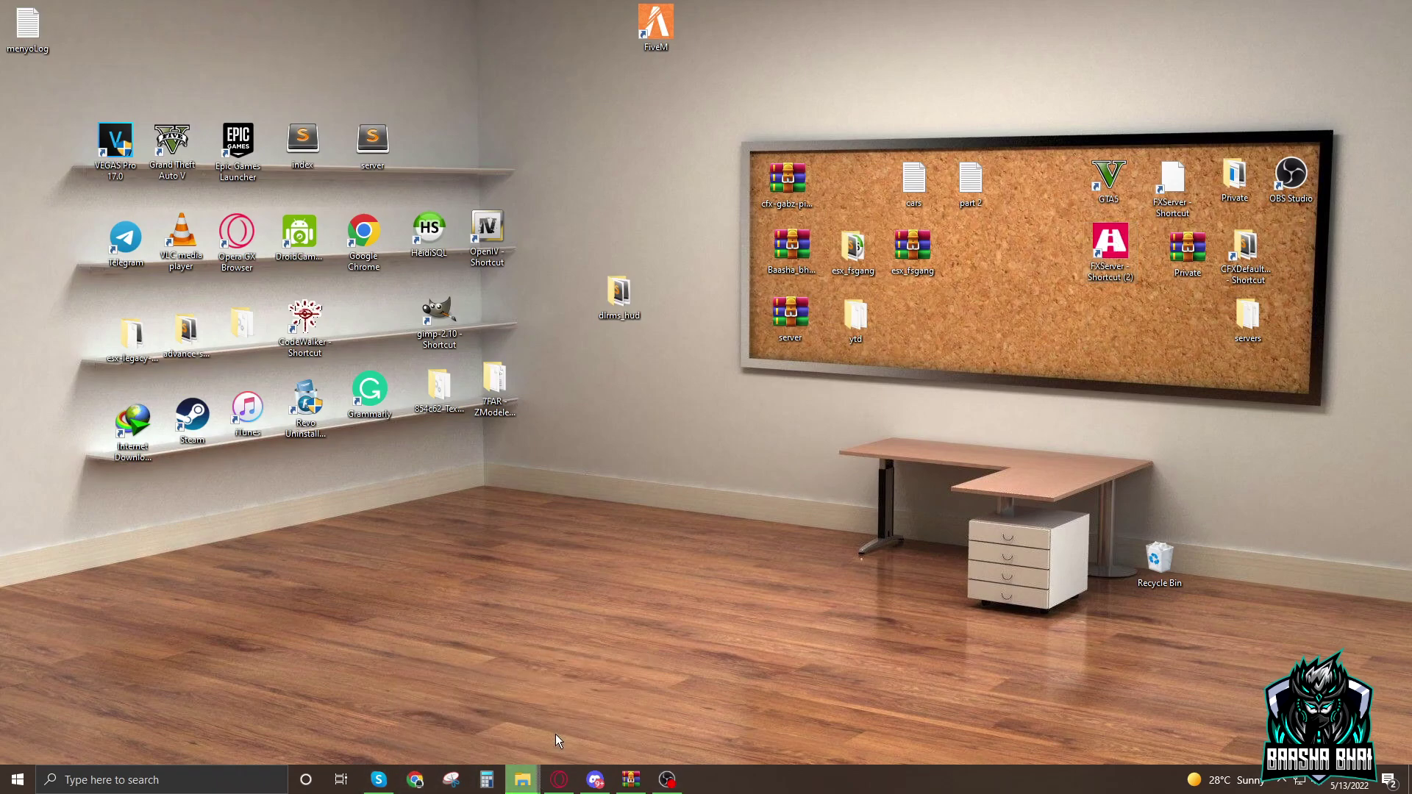
{"action": "left_click", "coordinate": [391, 333]}
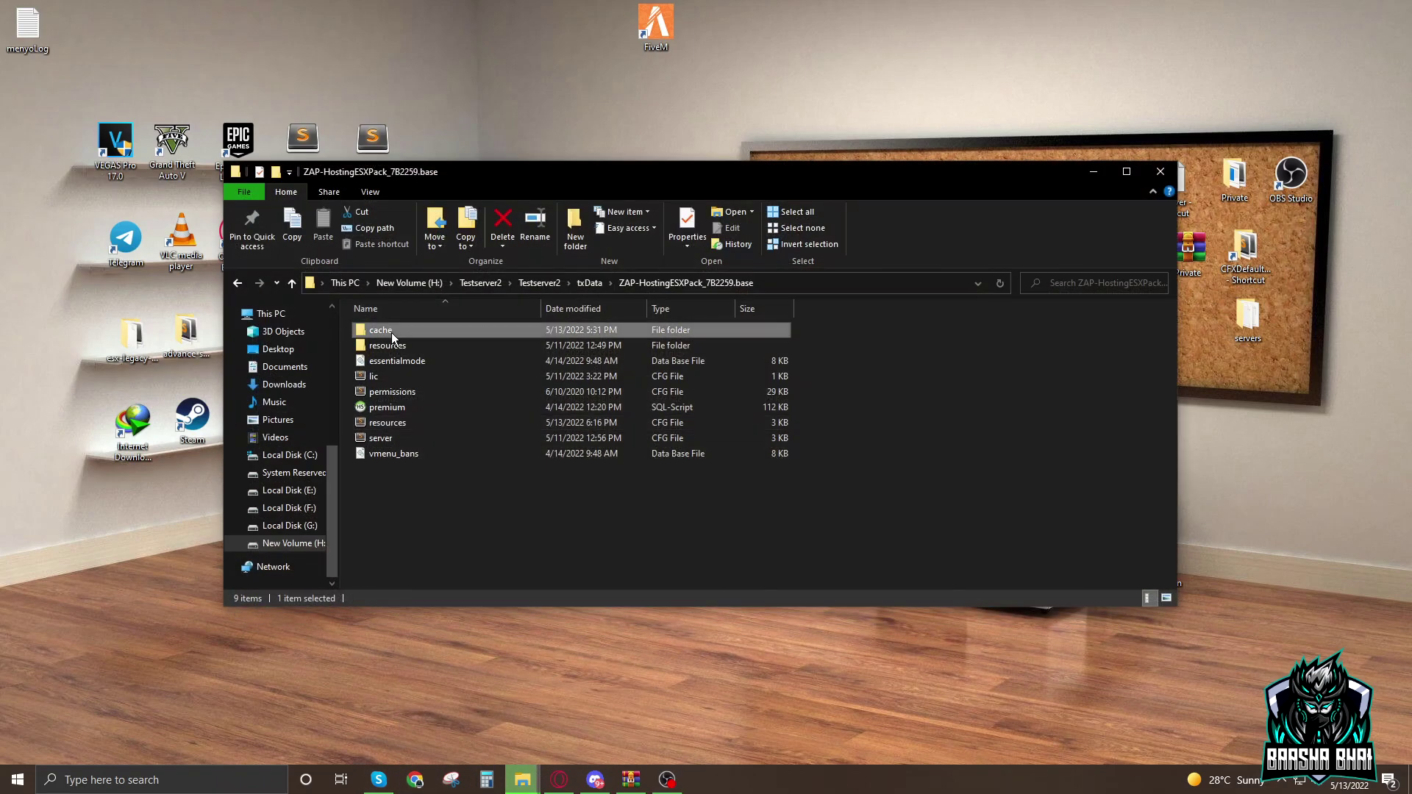
{"action": "key", "text": "Delete"}
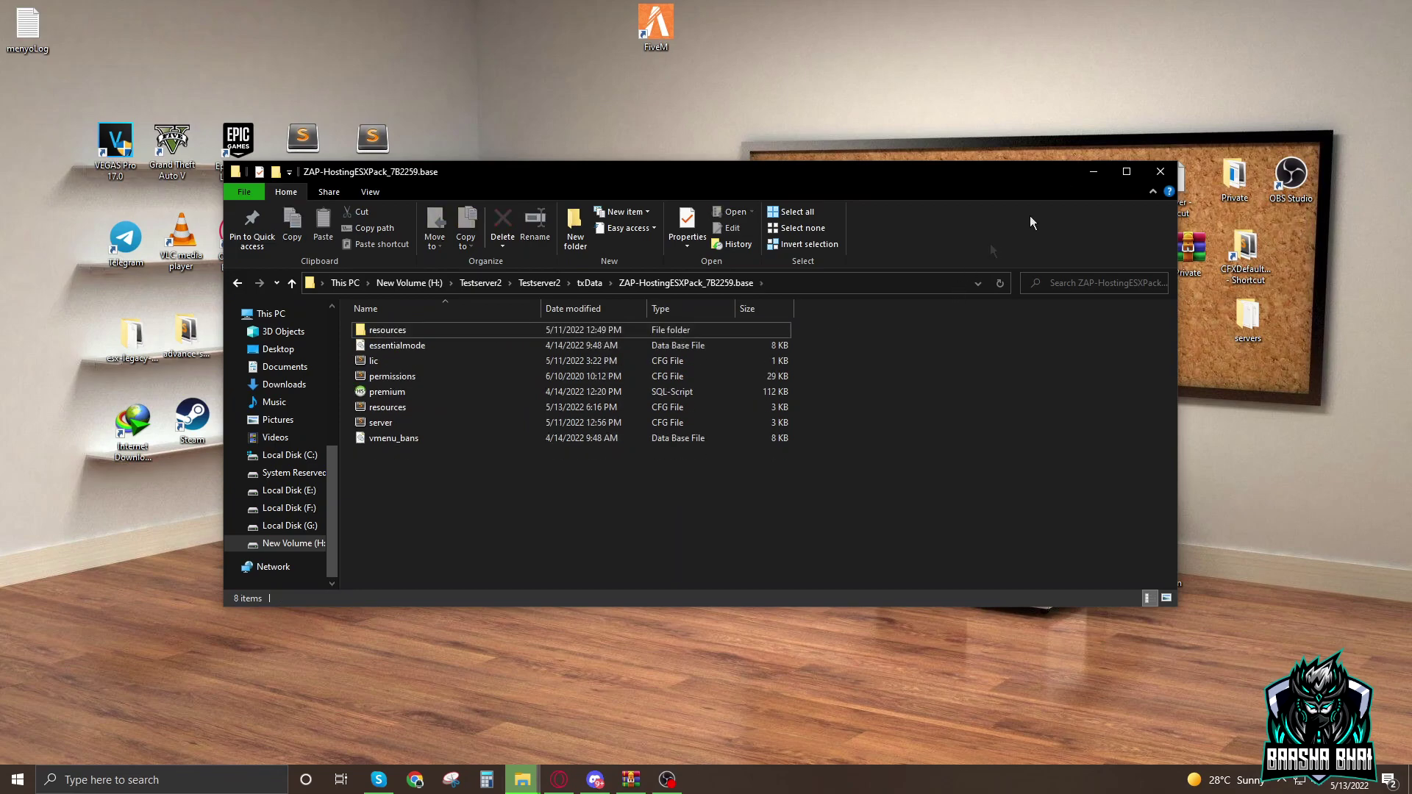
Minimize the folder window and start the game server using FXServer - Shortcut (2) on the desktop.
{"action": "left_click", "coordinate": [1093, 172]}
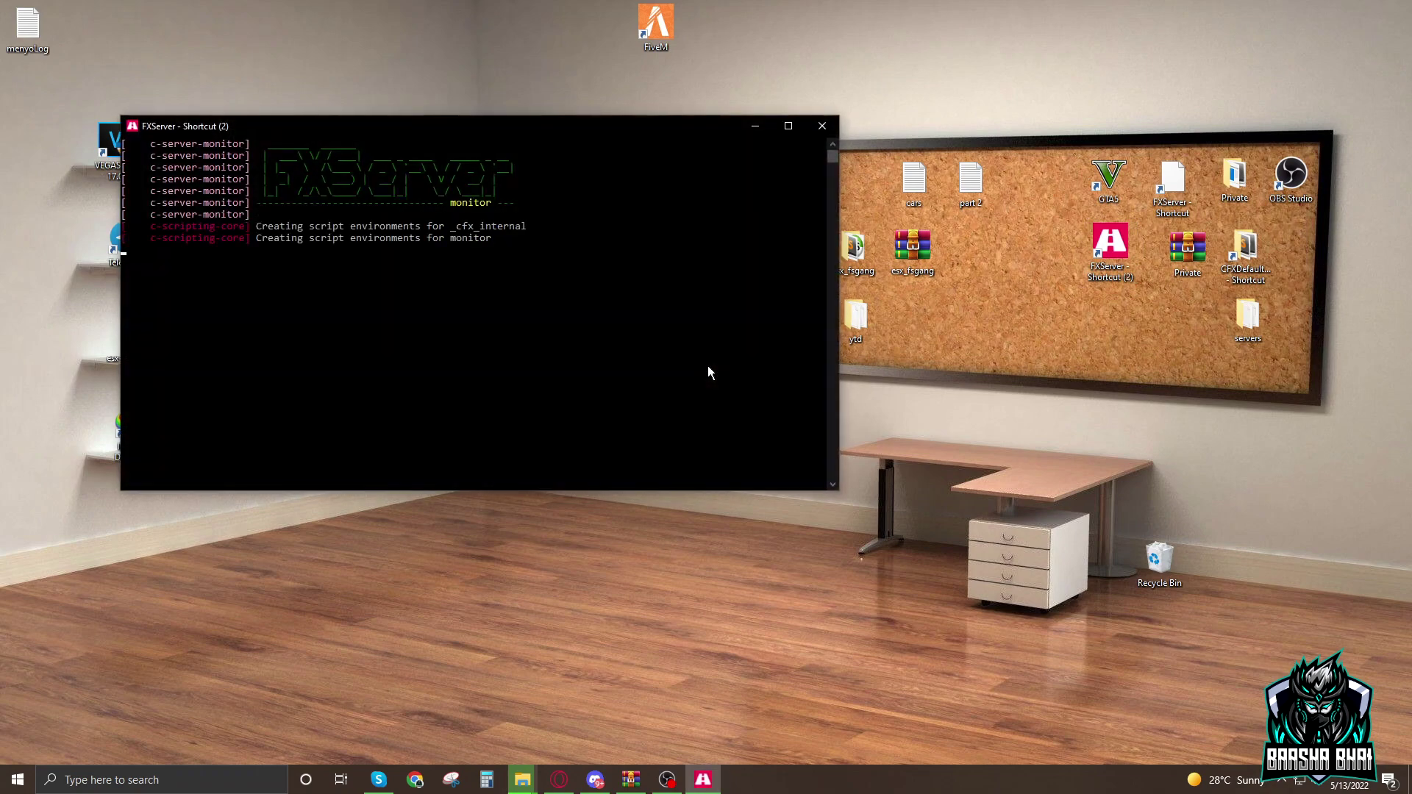
{"action": "left_click_drag", "start_coordinate": [562, 143], "coordinate": [4, 146]}
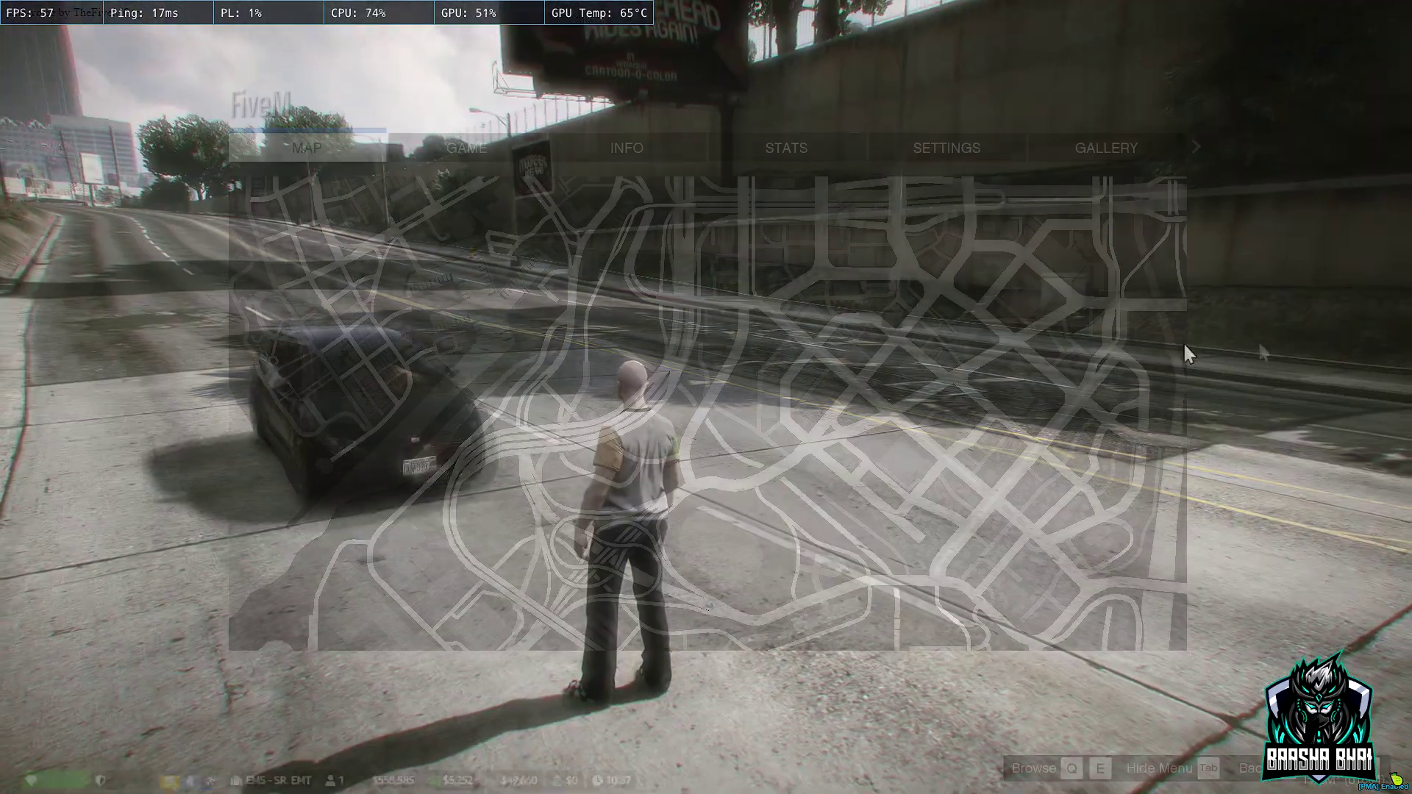
Get into the black car in the game and open the HUD menu with the /hud chat command.
{"action": "key", "text": "w"}
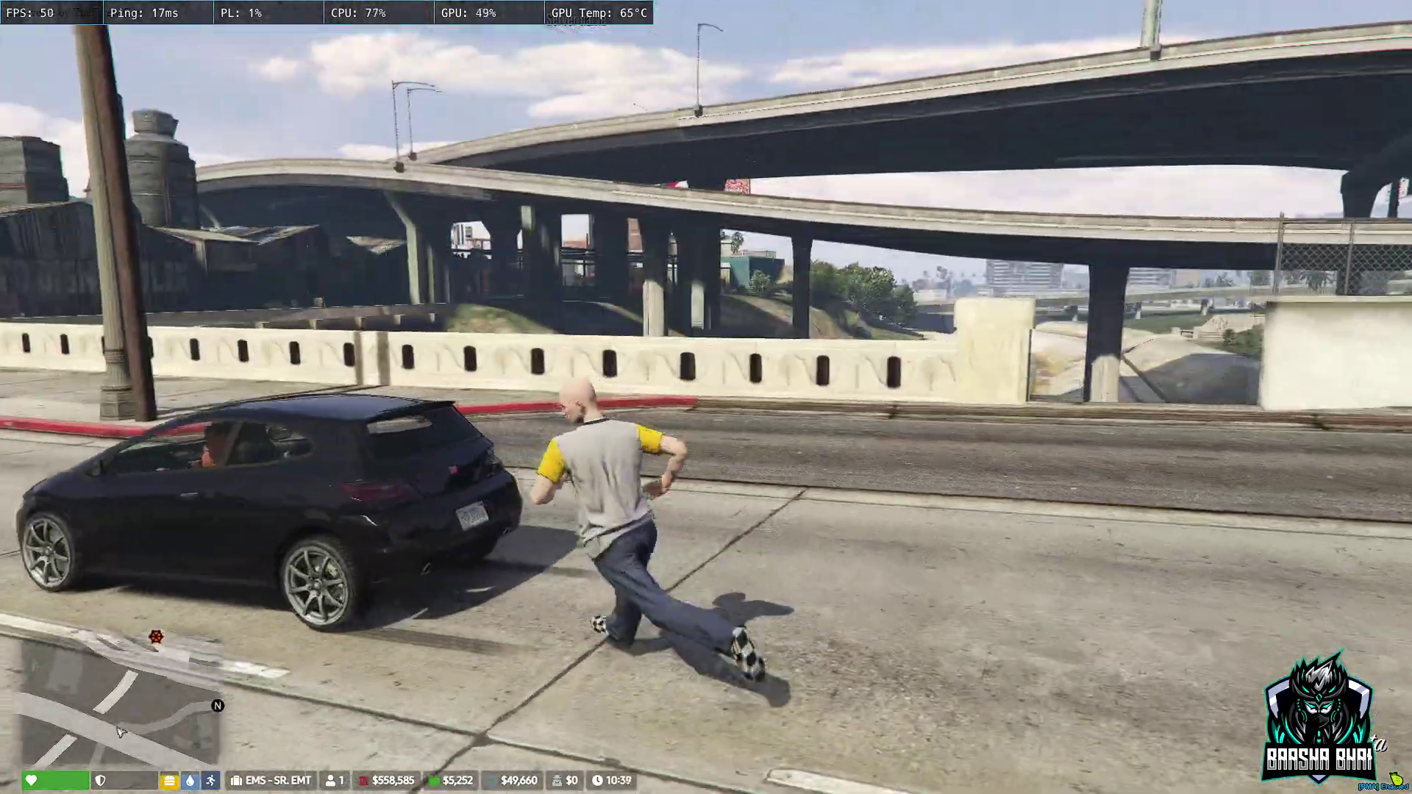
{"action": "key", "text": "f"}
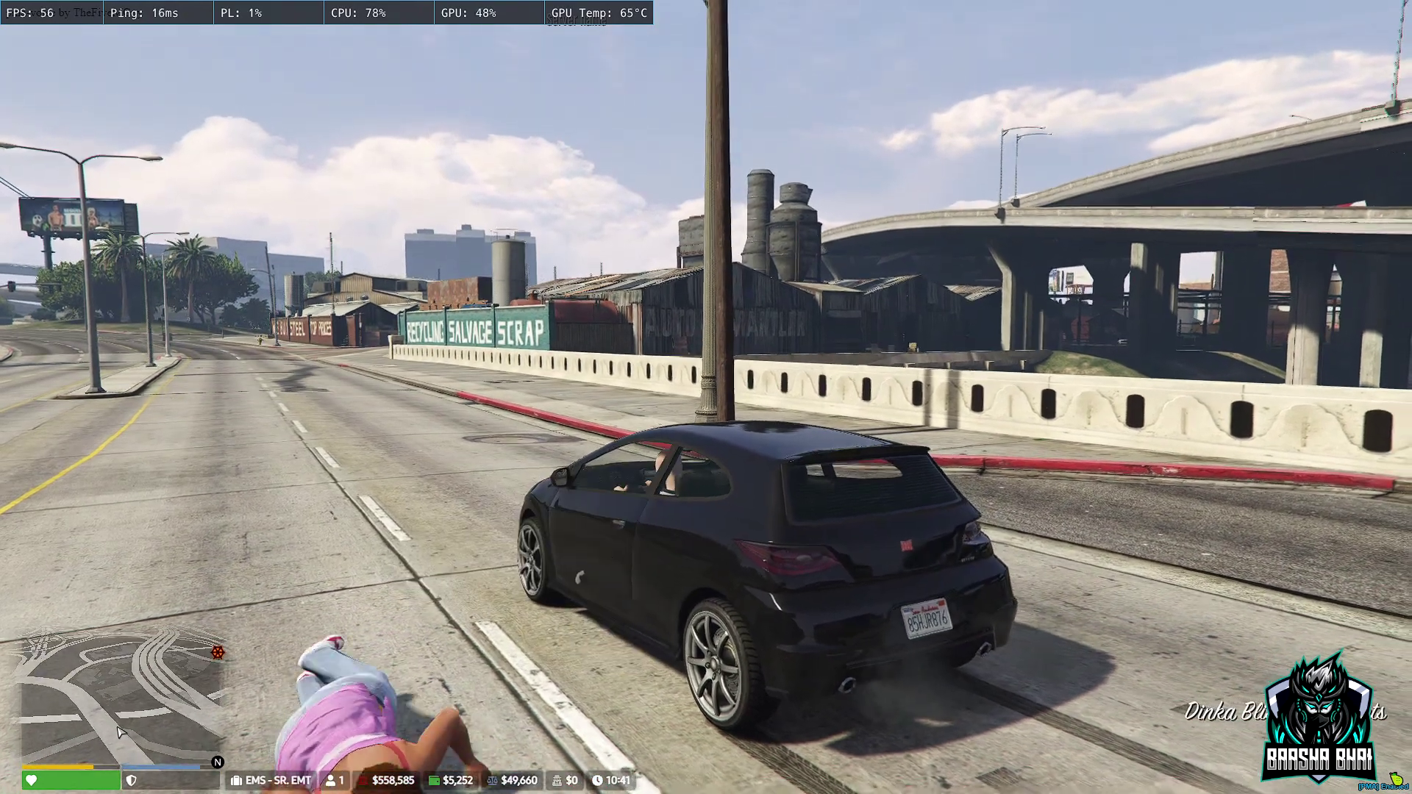
{"action": "type", "text": "t/hud"}
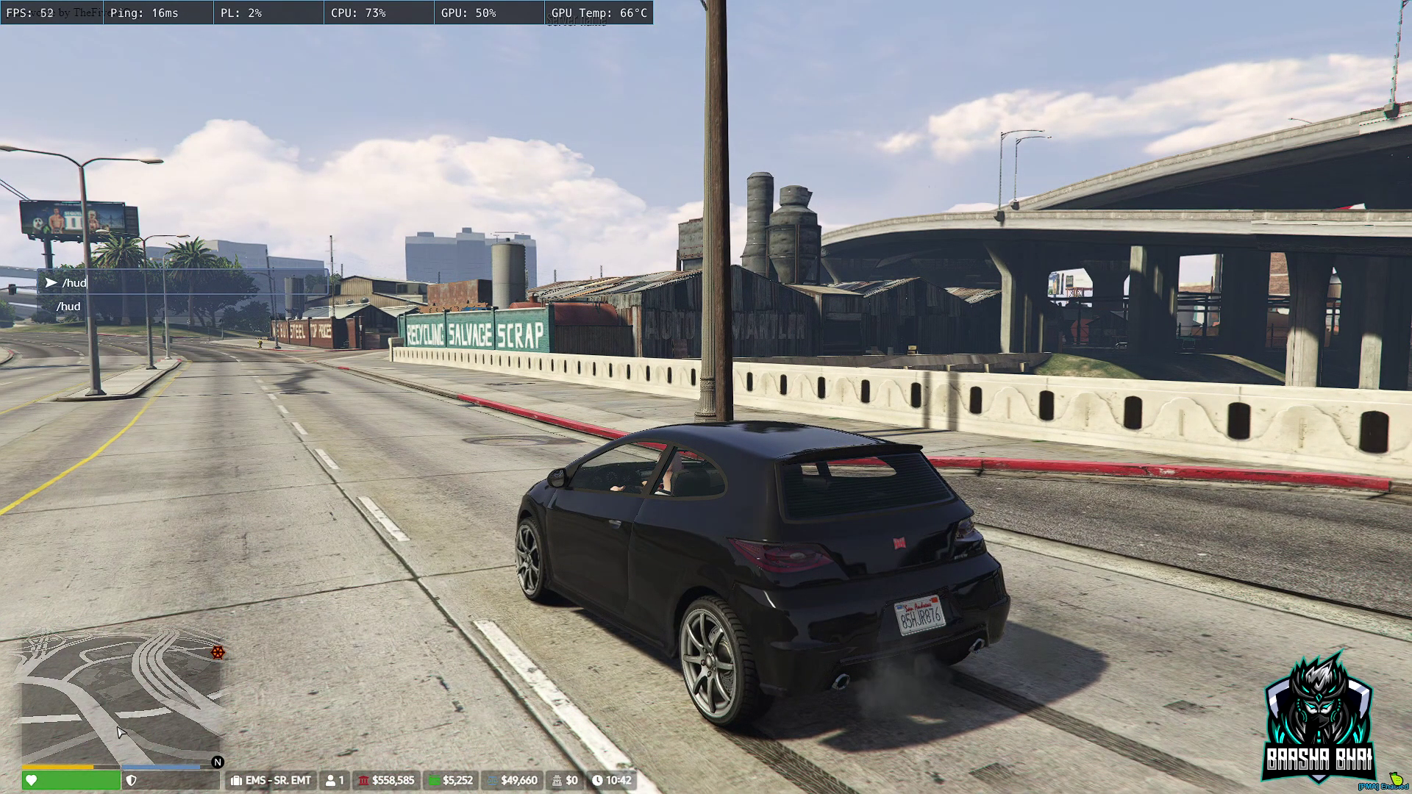
{"action": "key", "text": "Return"}
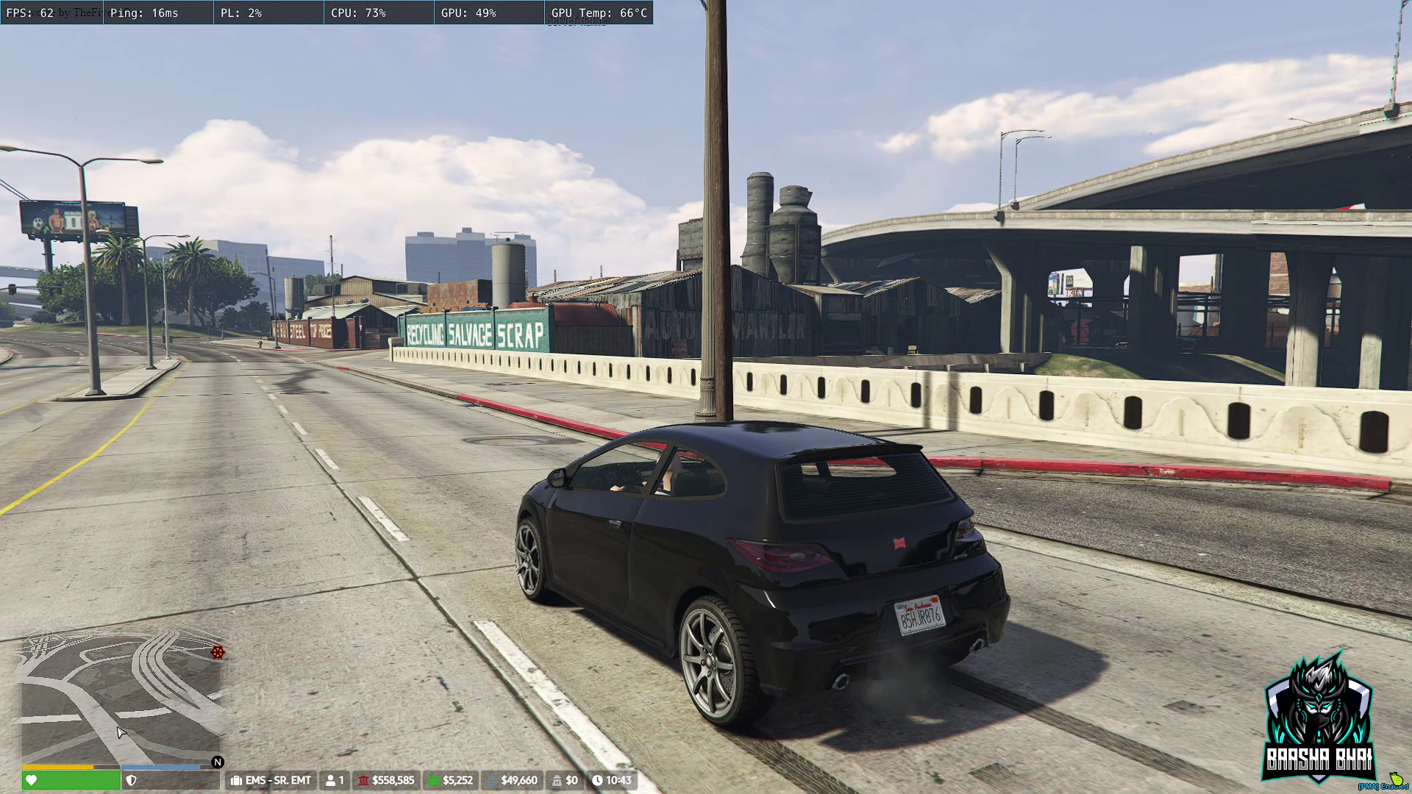
{"action": "key", "text": "v"}
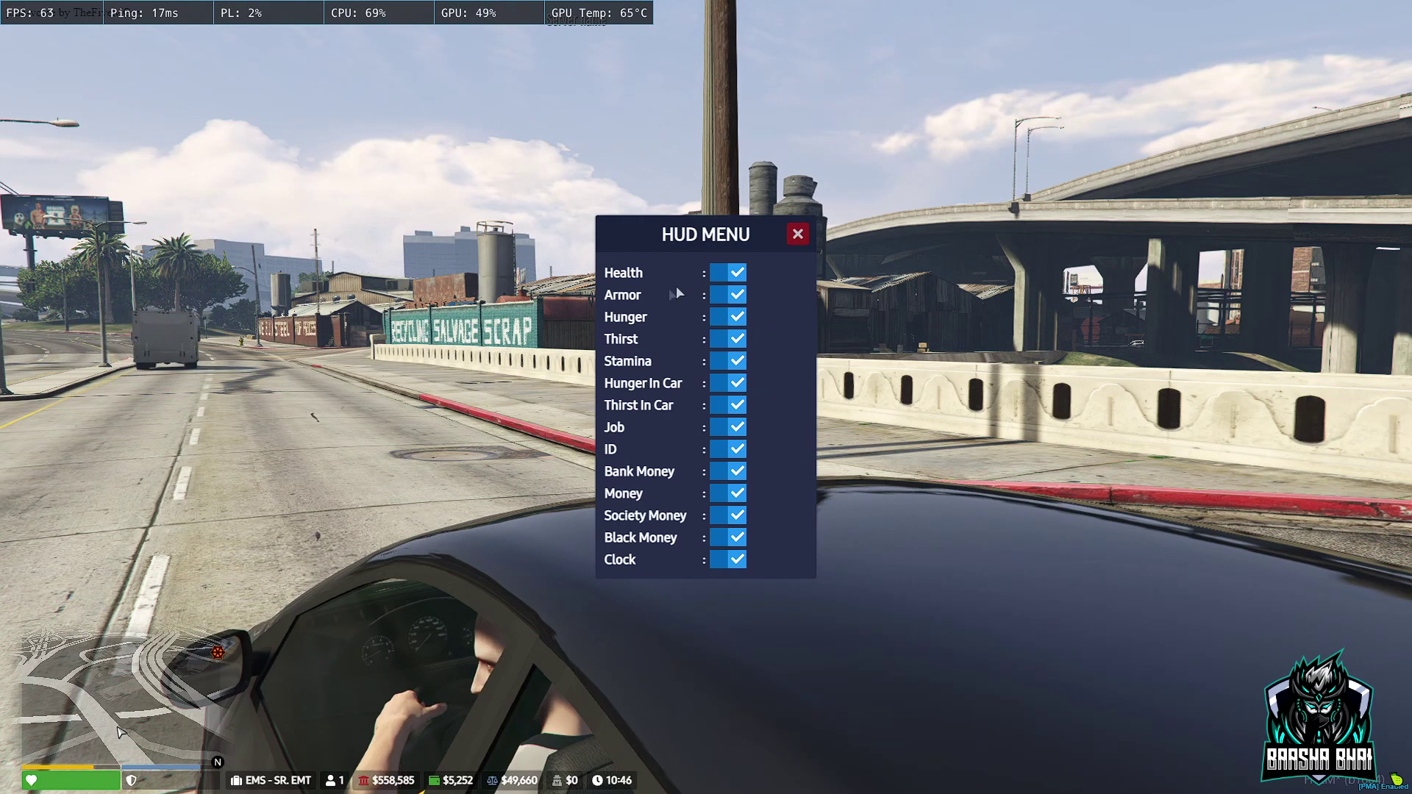
Test the Health toggle in the HUD menu and leave it switched off.
{"action": "left_click", "coordinate": [734, 274]}
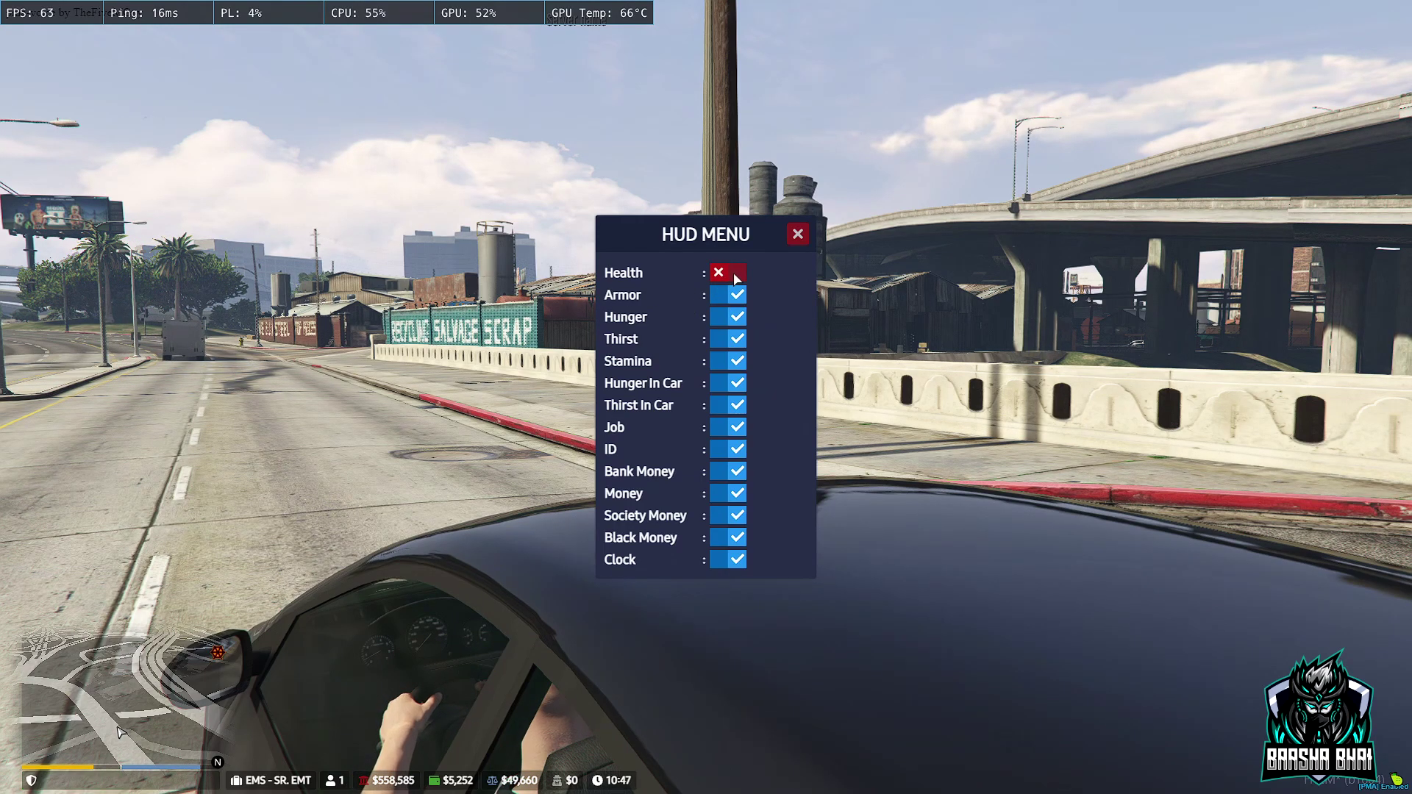
{"action": "left_click", "coordinate": [735, 275]}
{"action": "left_click", "coordinate": [735, 275]}
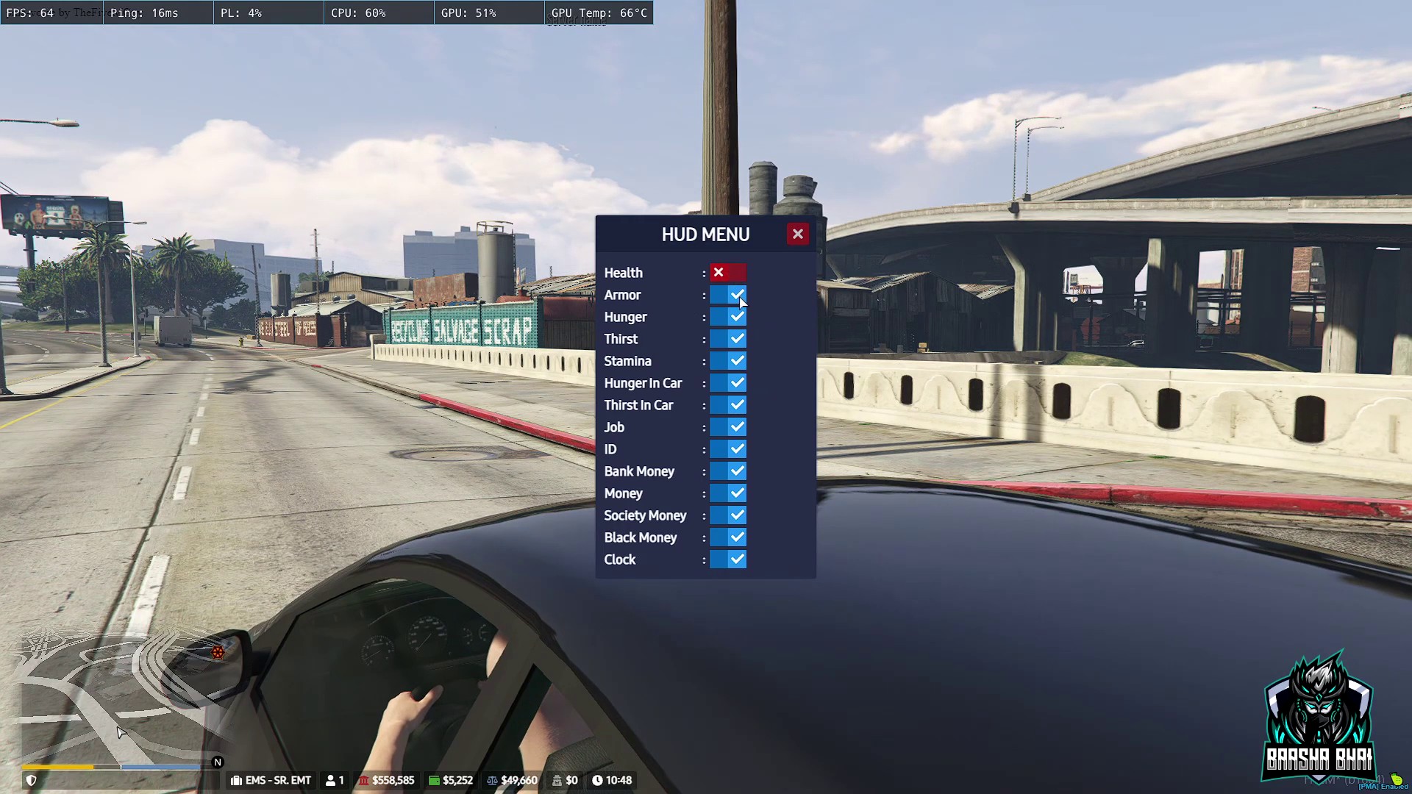
Switch off the Armor, Hunger, Thirst, Stamina and Hunger In Car elements in the HUD menu.
{"action": "left_click", "coordinate": [735, 296]}
{"action": "left_click", "coordinate": [733, 318]}
{"action": "left_click", "coordinate": [736, 339]}
{"action": "left_click", "coordinate": [736, 363]}
{"action": "left_click", "coordinate": [736, 384]}
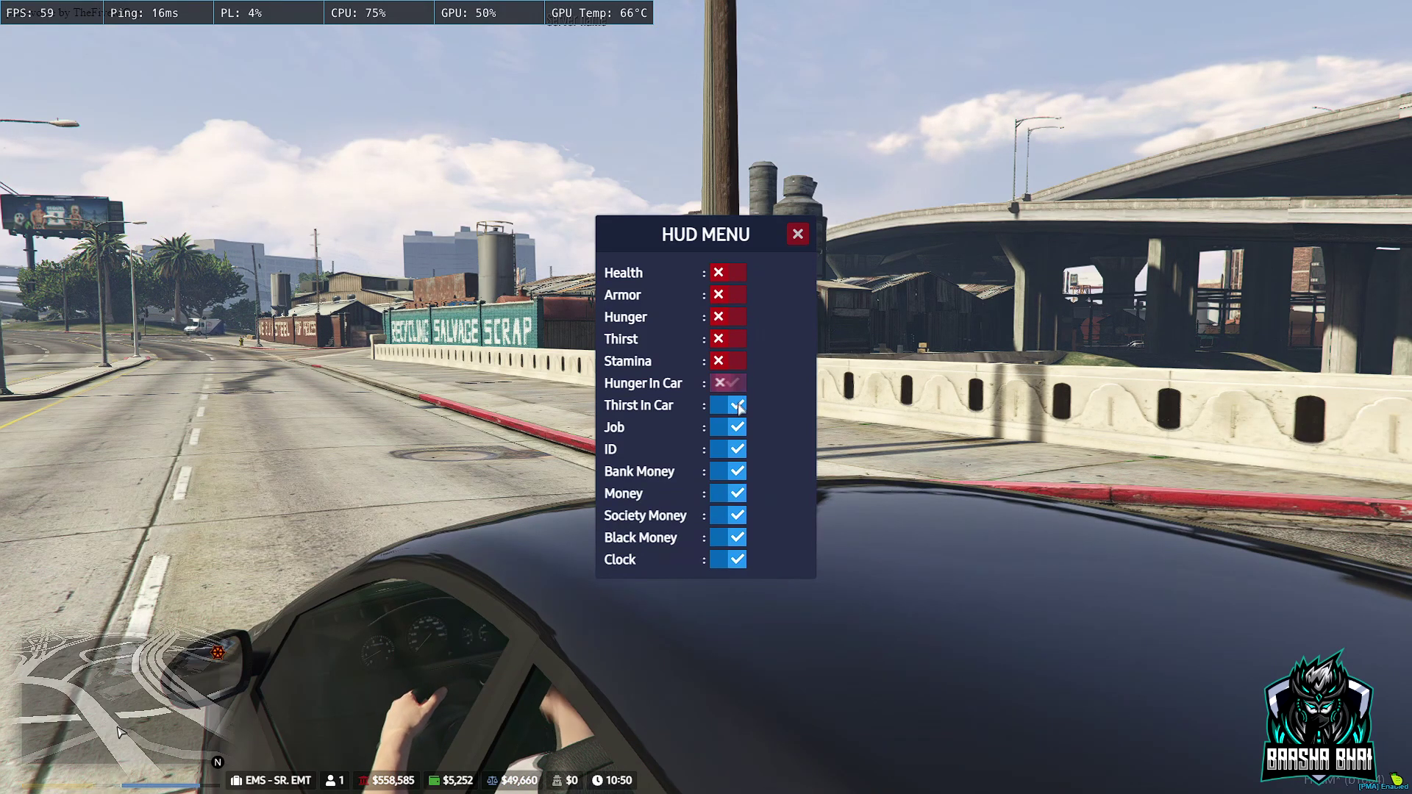
Switch off Thirst In Car, Job, ID, Bank Money, Society Money, Money and Black Money in the HUD menu.
{"action": "left_click", "coordinate": [736, 406]}
{"action": "left_click", "coordinate": [737, 428]}
{"action": "left_click", "coordinate": [736, 450]}
{"action": "left_click", "coordinate": [736, 472]}
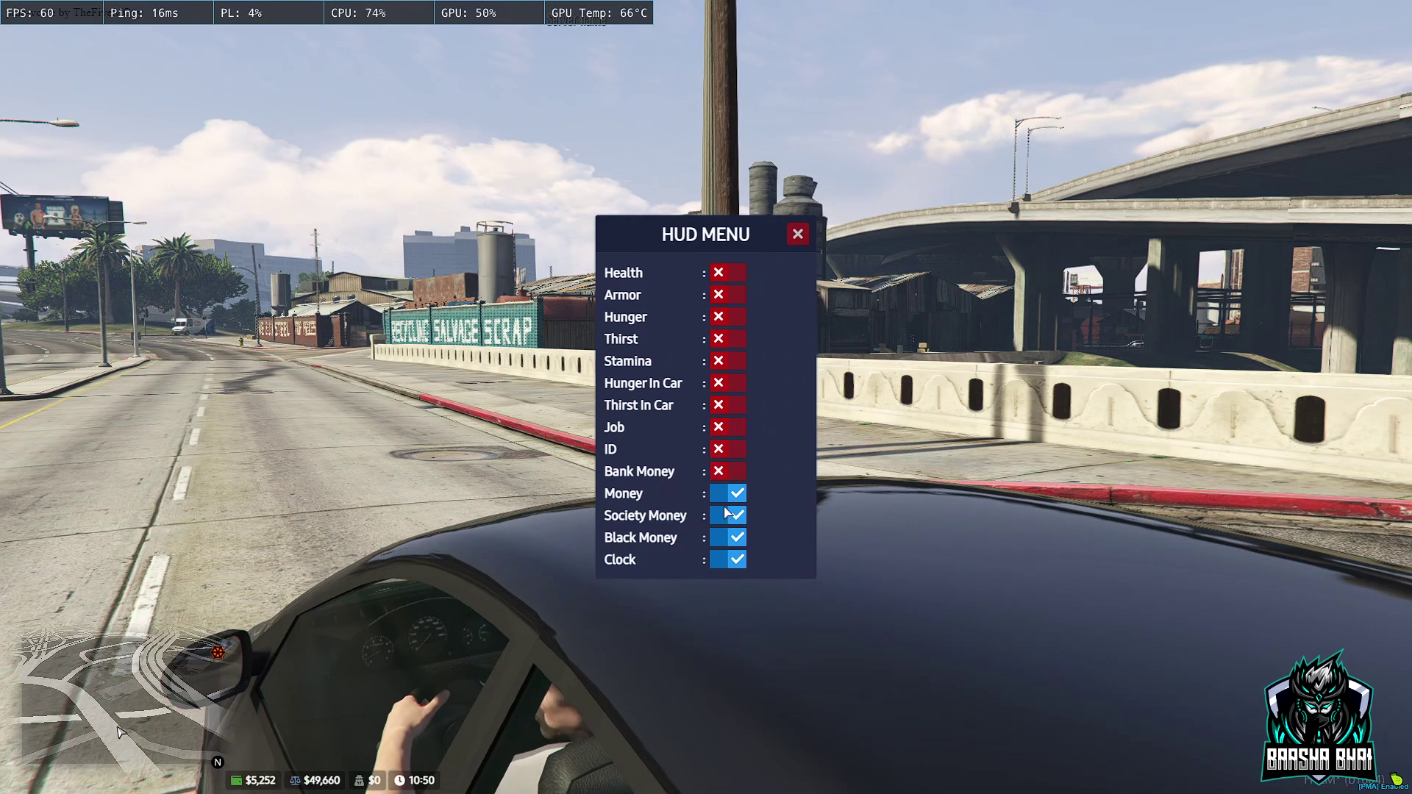
{"action": "left_click", "coordinate": [731, 516]}
{"action": "left_click", "coordinate": [732, 494]}
{"action": "left_click", "coordinate": [736, 537]}
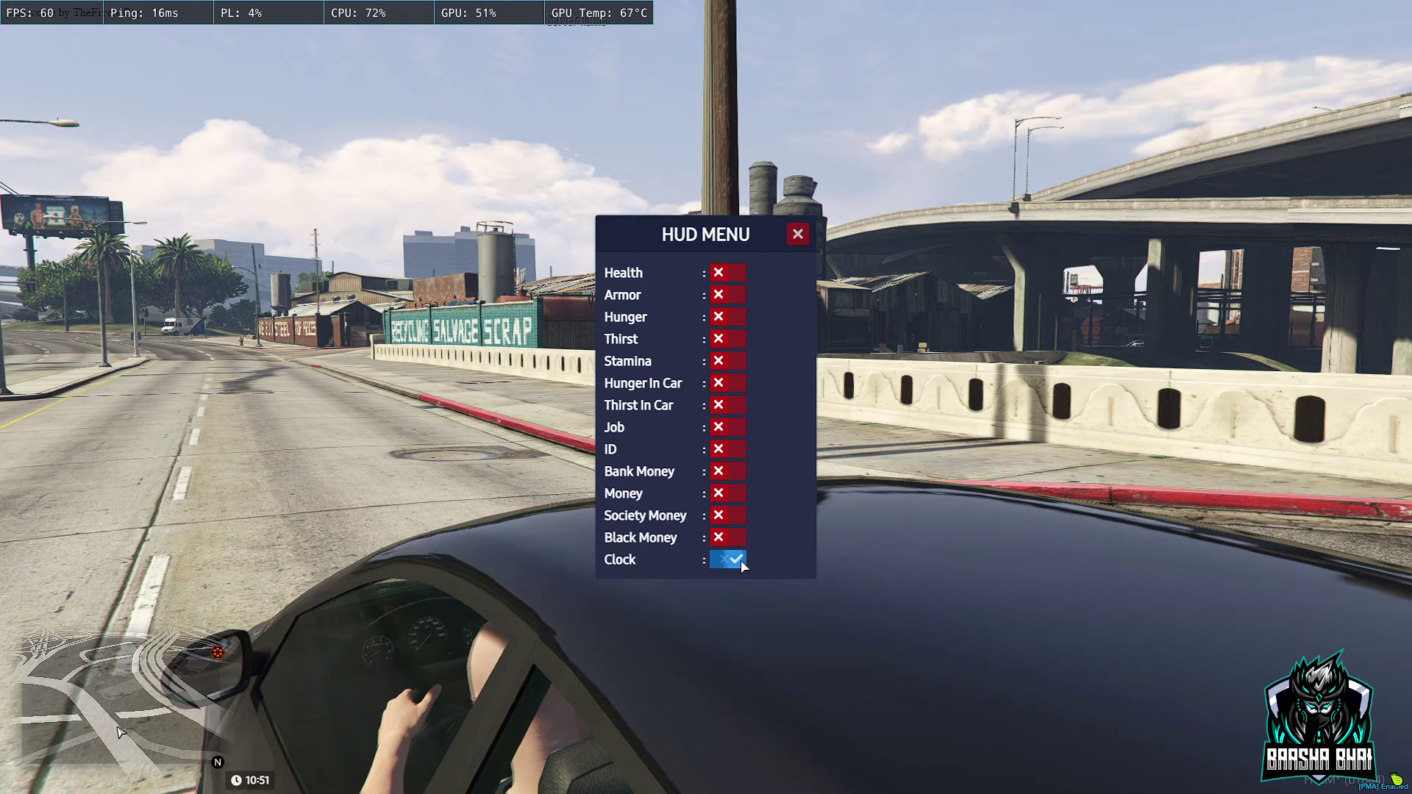
Switch Black Money, Society Money, Money, Bank Money, ID, Job and Thirst In Car back on.
{"action": "left_click", "coordinate": [738, 537]}
{"action": "left_click", "coordinate": [737, 515]}
{"action": "left_click", "coordinate": [736, 494]}
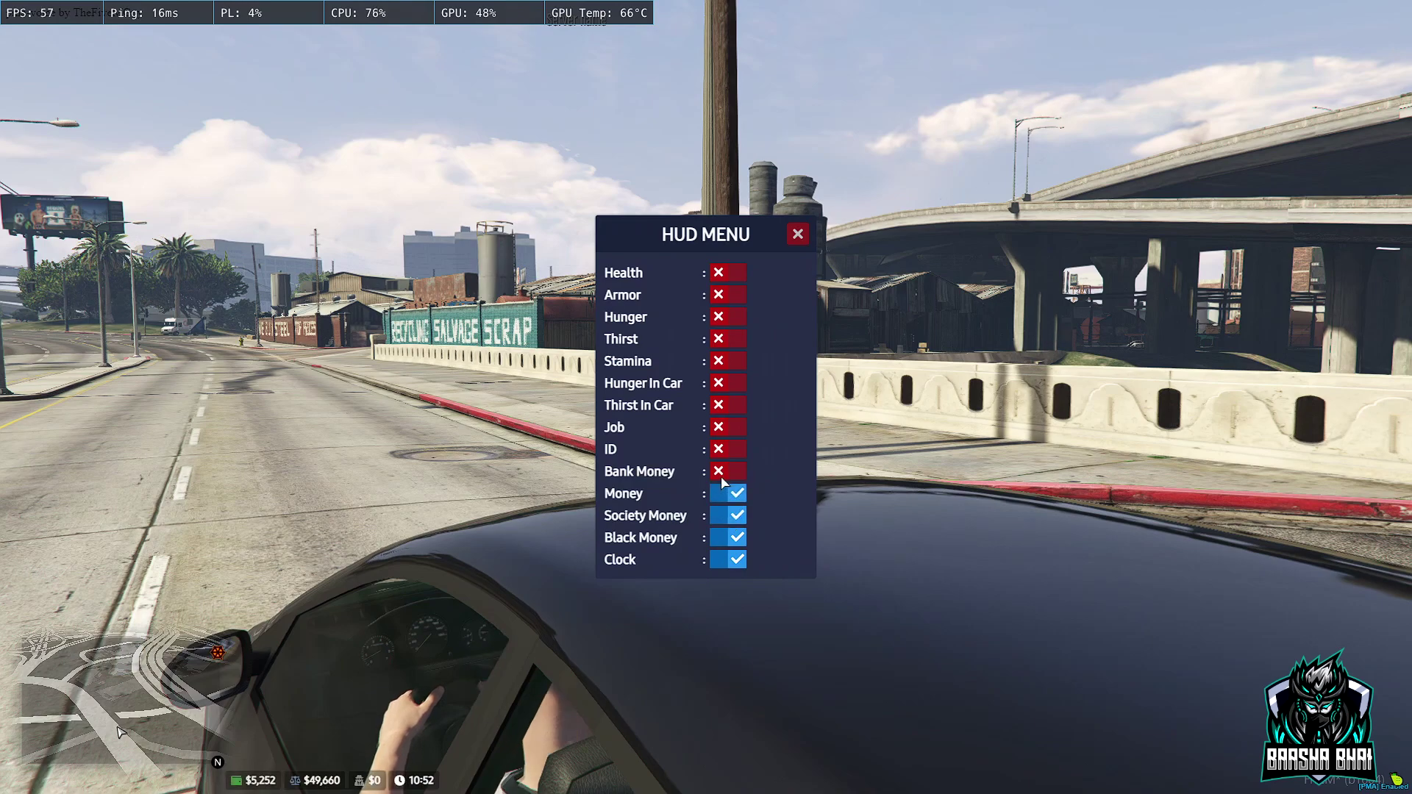
{"action": "left_click", "coordinate": [735, 472]}
{"action": "left_click", "coordinate": [734, 449]}
{"action": "left_click", "coordinate": [730, 427]}
{"action": "left_click", "coordinate": [724, 404]}
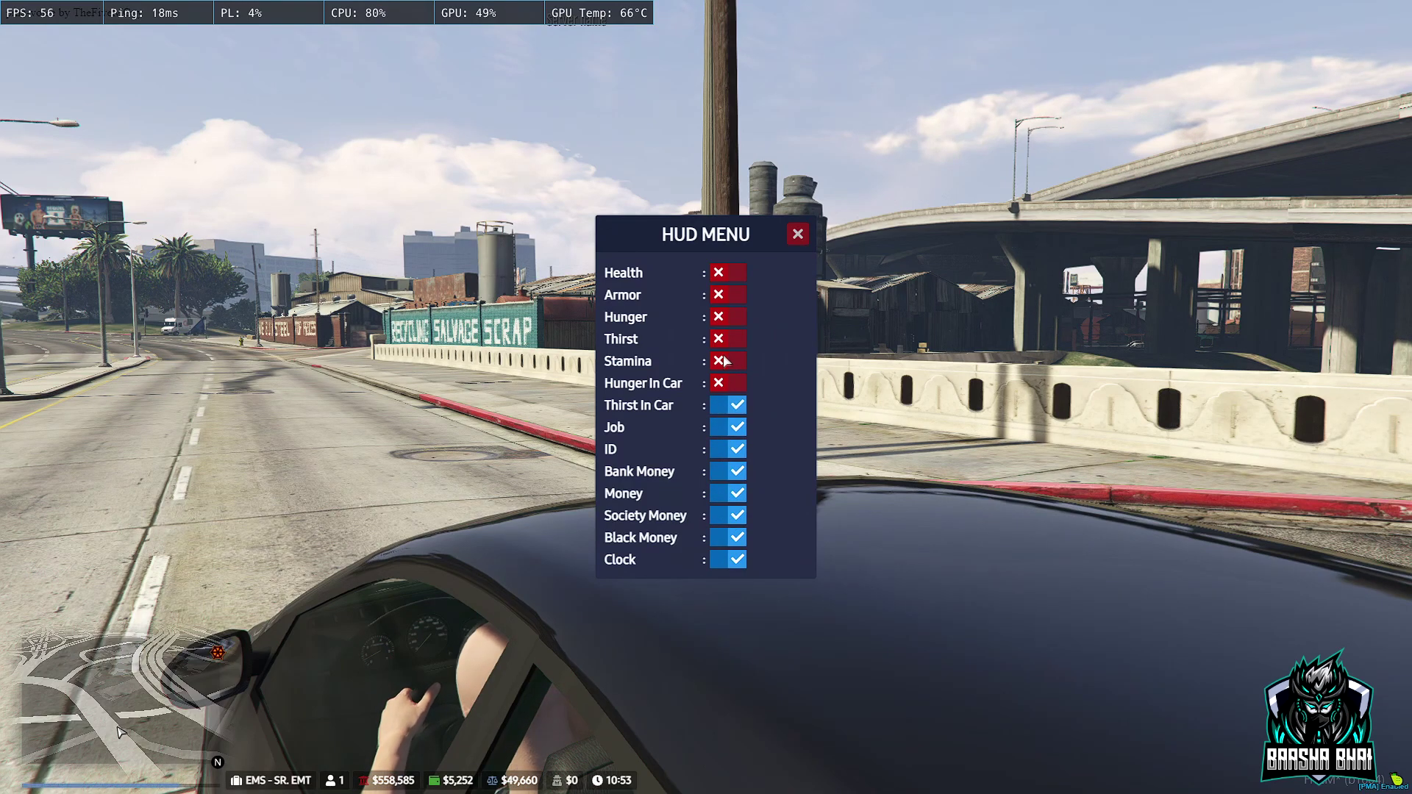
Switch Stamina, Thirst, Hunger, Health, Armor and Hunger In Car back on, and close the HUD menu.
{"action": "left_click", "coordinate": [724, 360]}
{"action": "left_click", "coordinate": [723, 338]}
{"action": "left_click", "coordinate": [724, 316]}
{"action": "left_click", "coordinate": [724, 317]}
{"action": "left_click", "coordinate": [727, 273]}
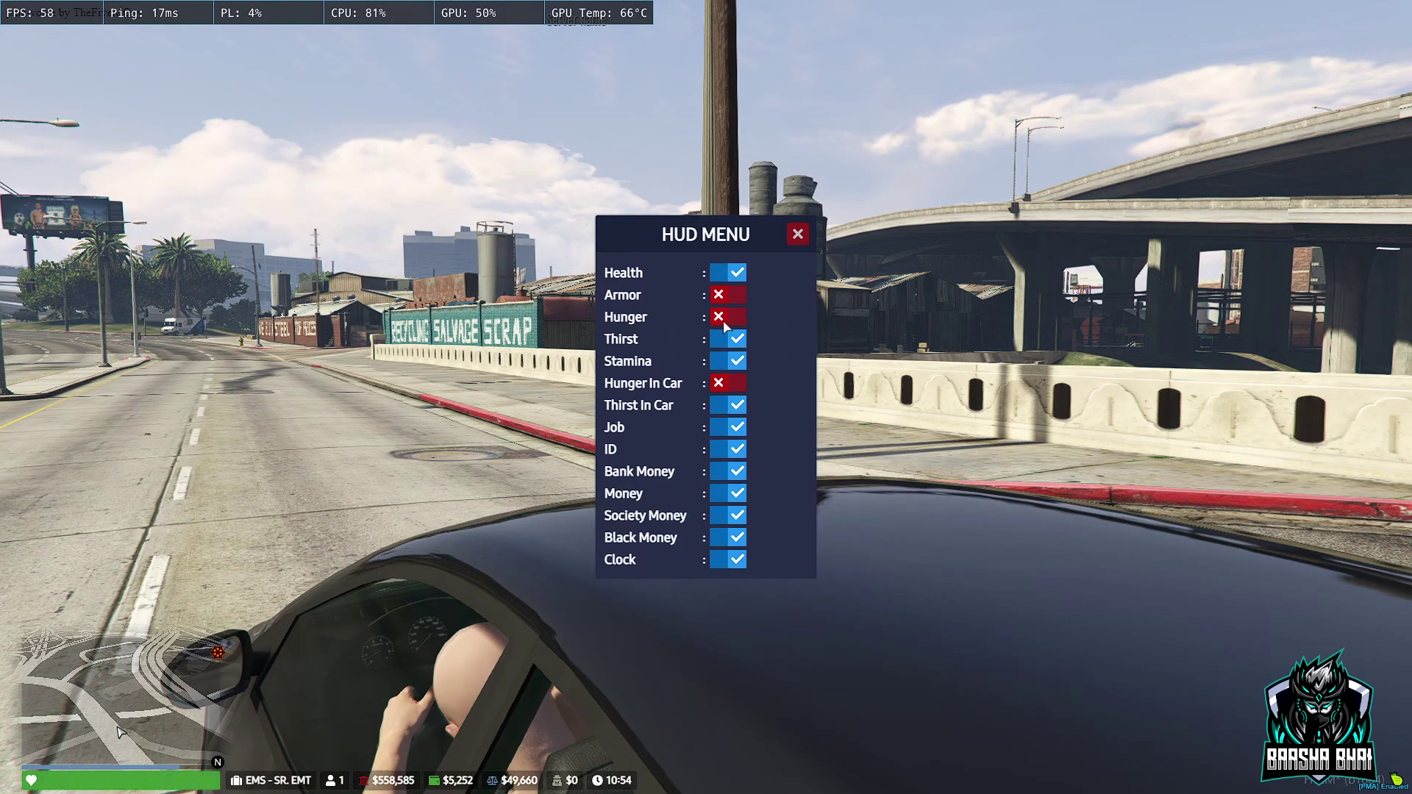
{"action": "left_click", "coordinate": [724, 316]}
{"action": "left_click", "coordinate": [724, 295]}
{"action": "left_click", "coordinate": [724, 382]}
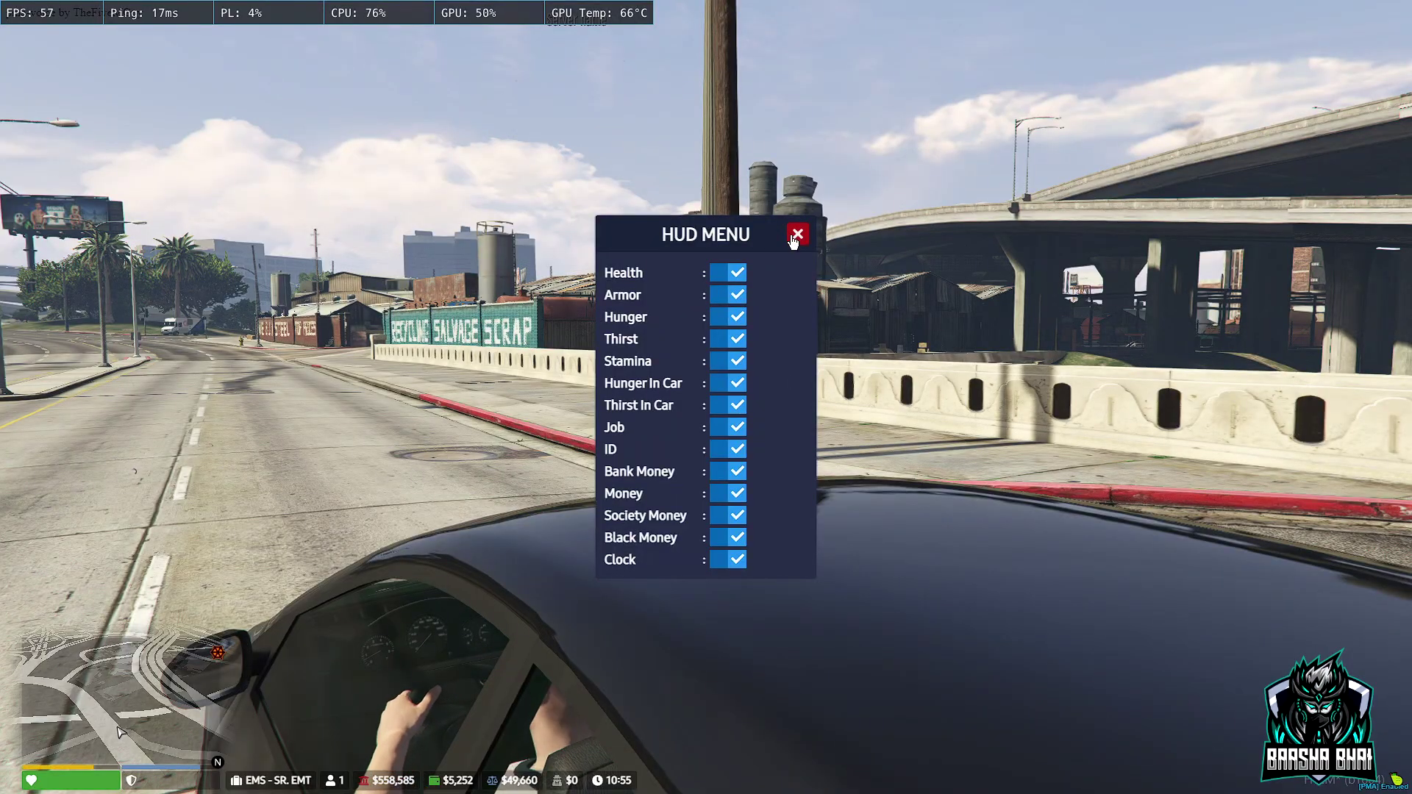
{"action": "left_click", "coordinate": [795, 236]}
Get out of the black car and climb onto its roof.
{"action": "key", "text": "v"}
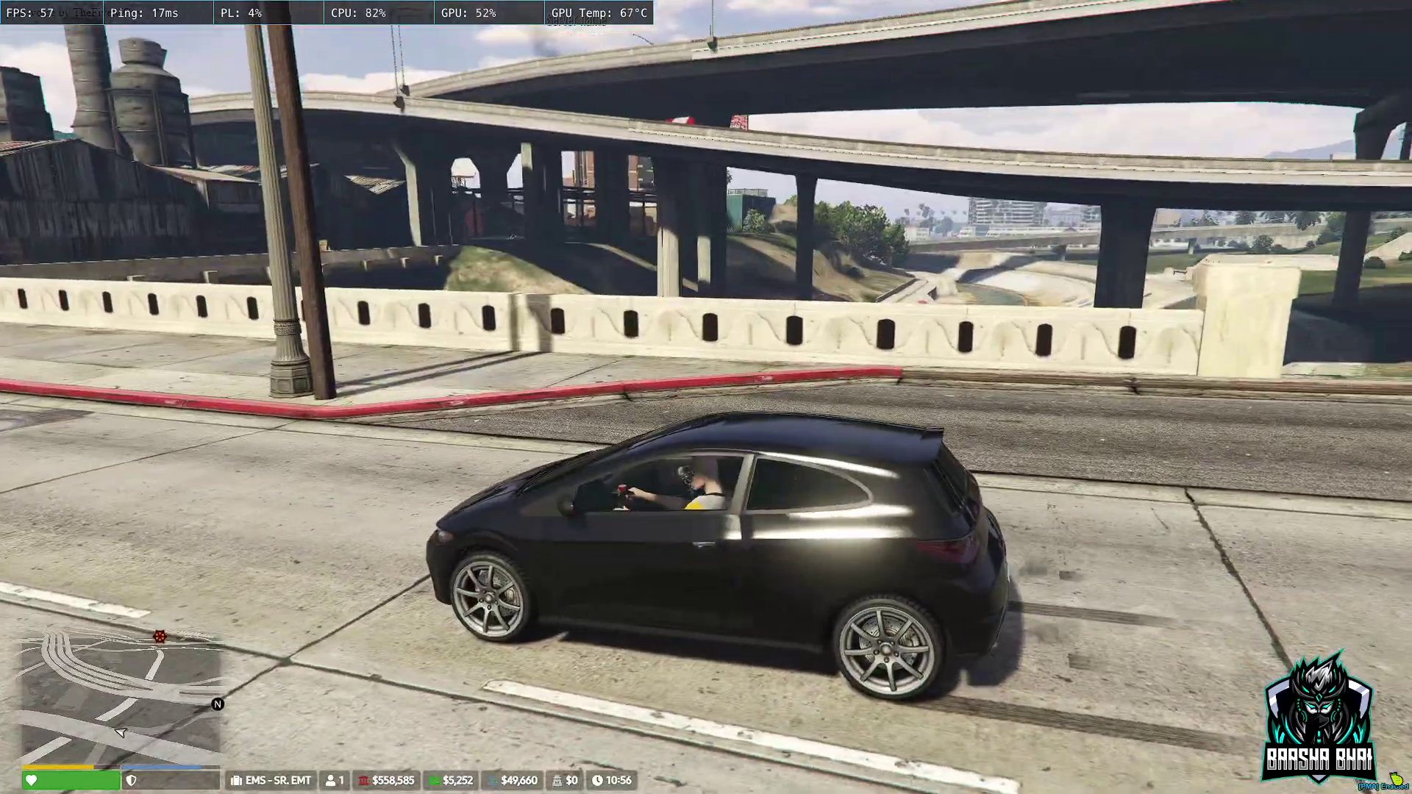
{"action": "key", "text": "f"}
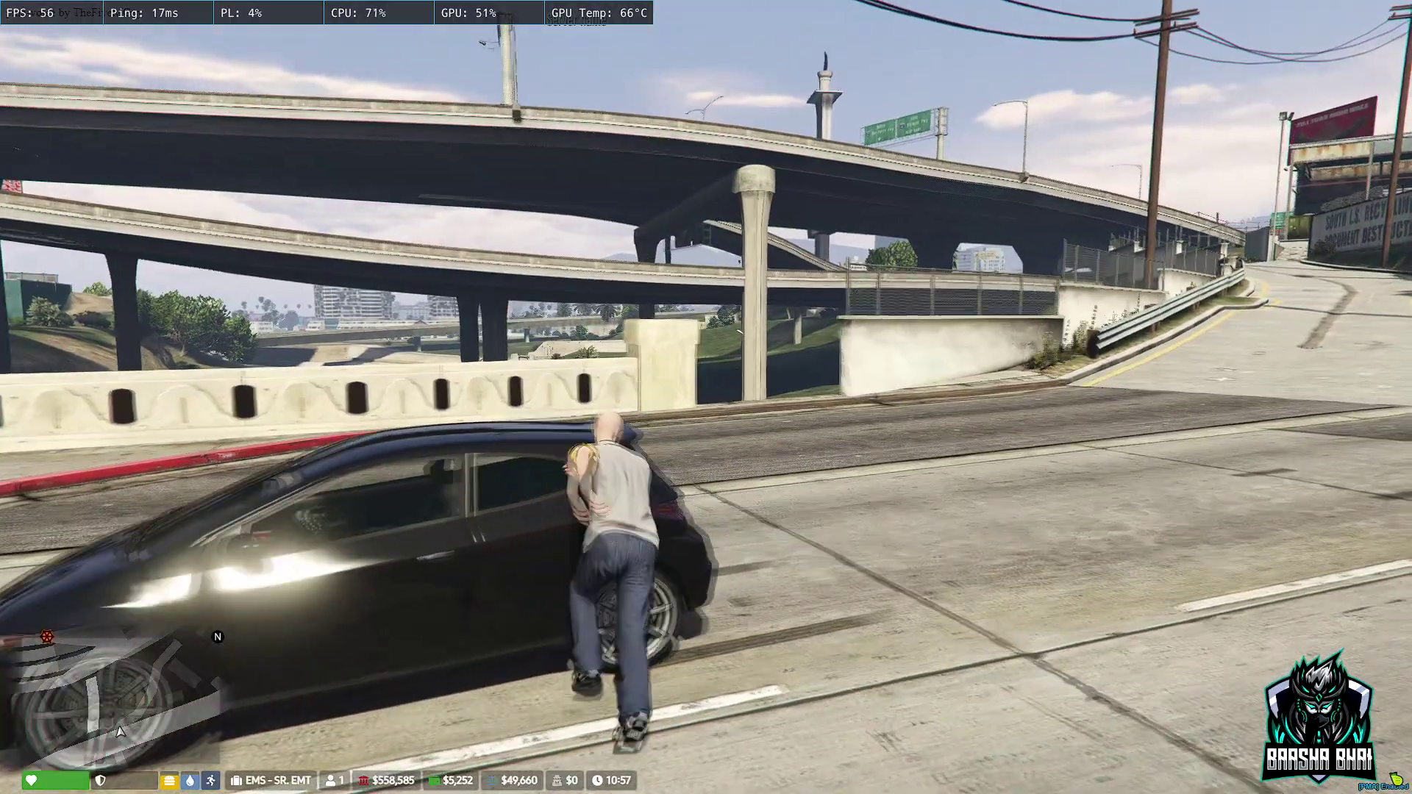
{"action": "key", "text": "space"}
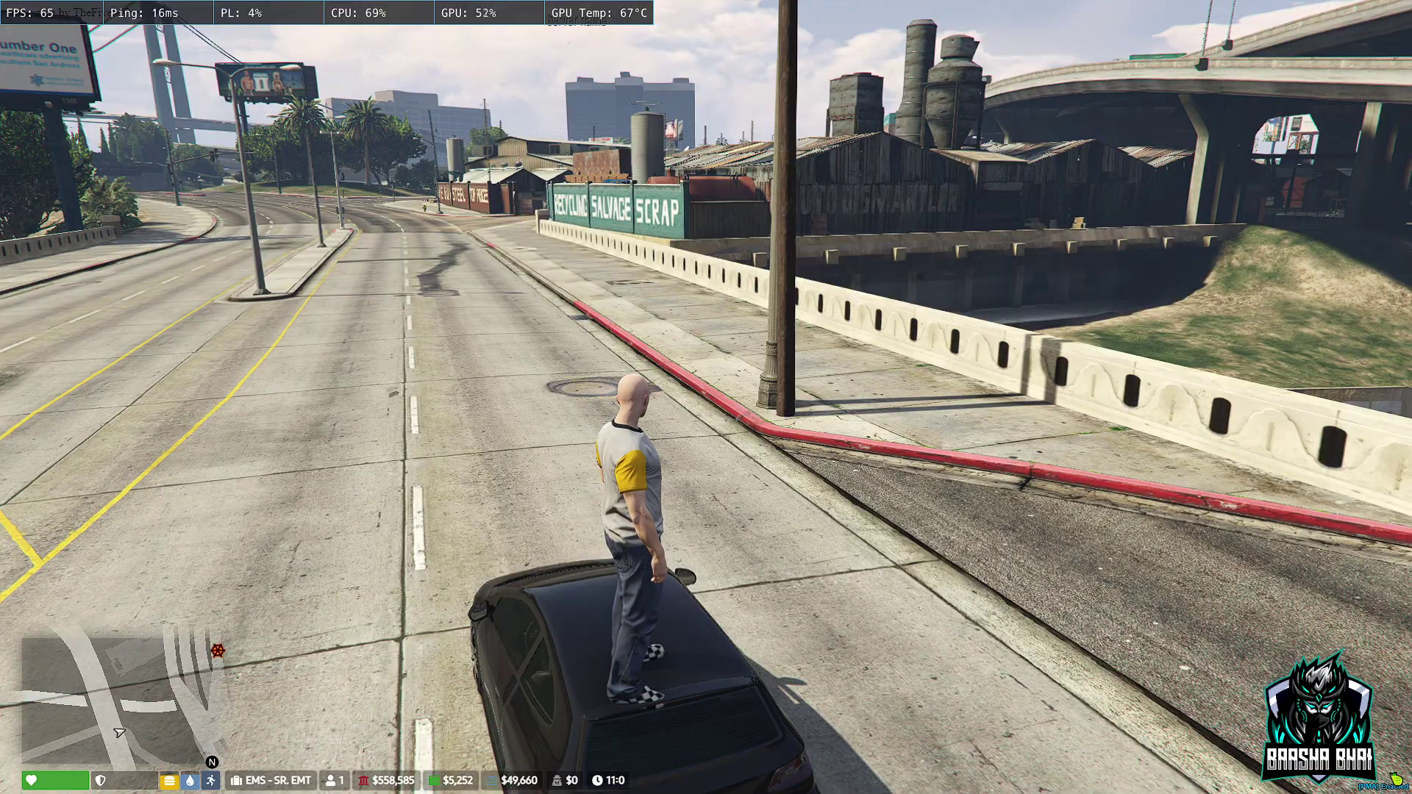
Jump down from the car and run around on the road to check the HUD on foot.
{"action": "key", "text": "w"}
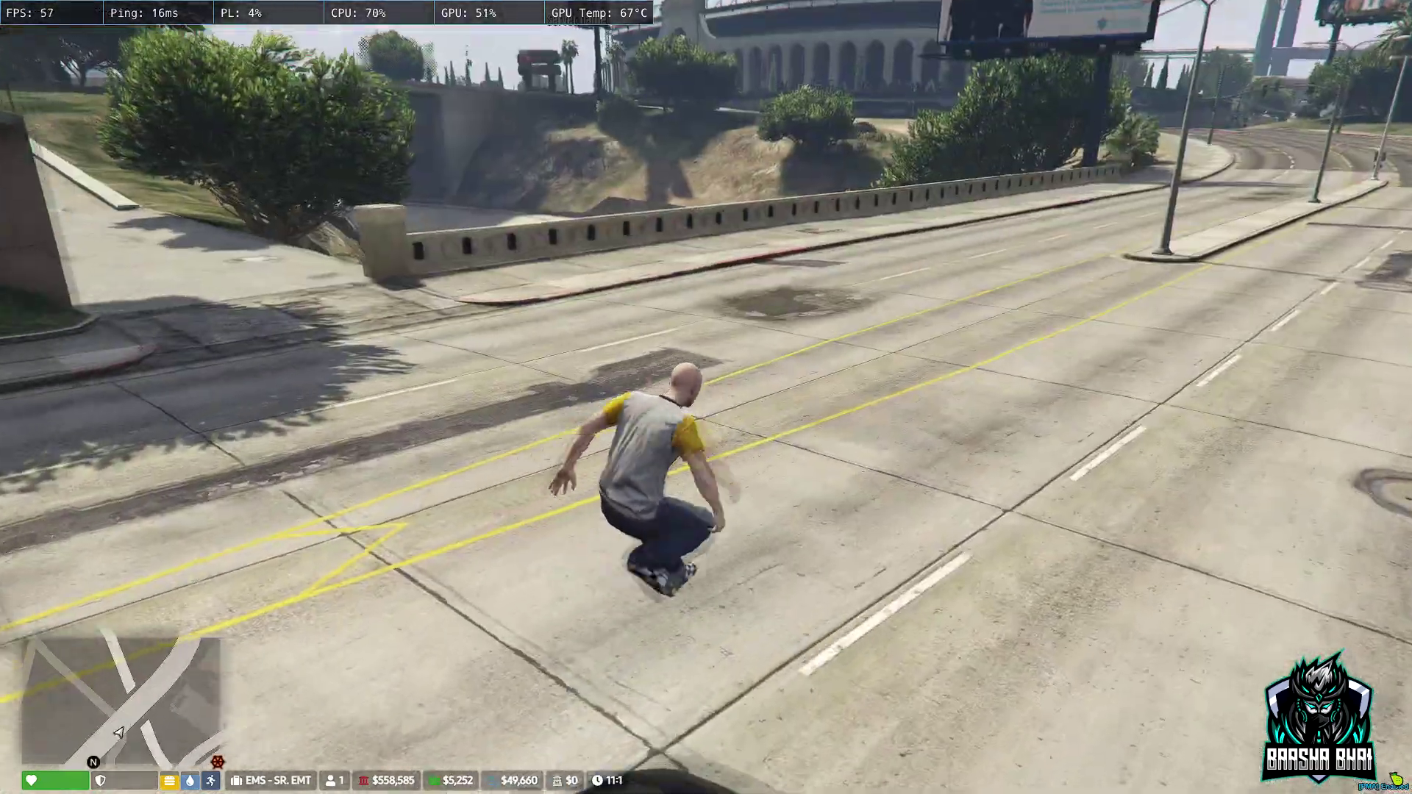
{"action": "key", "text": "w"}
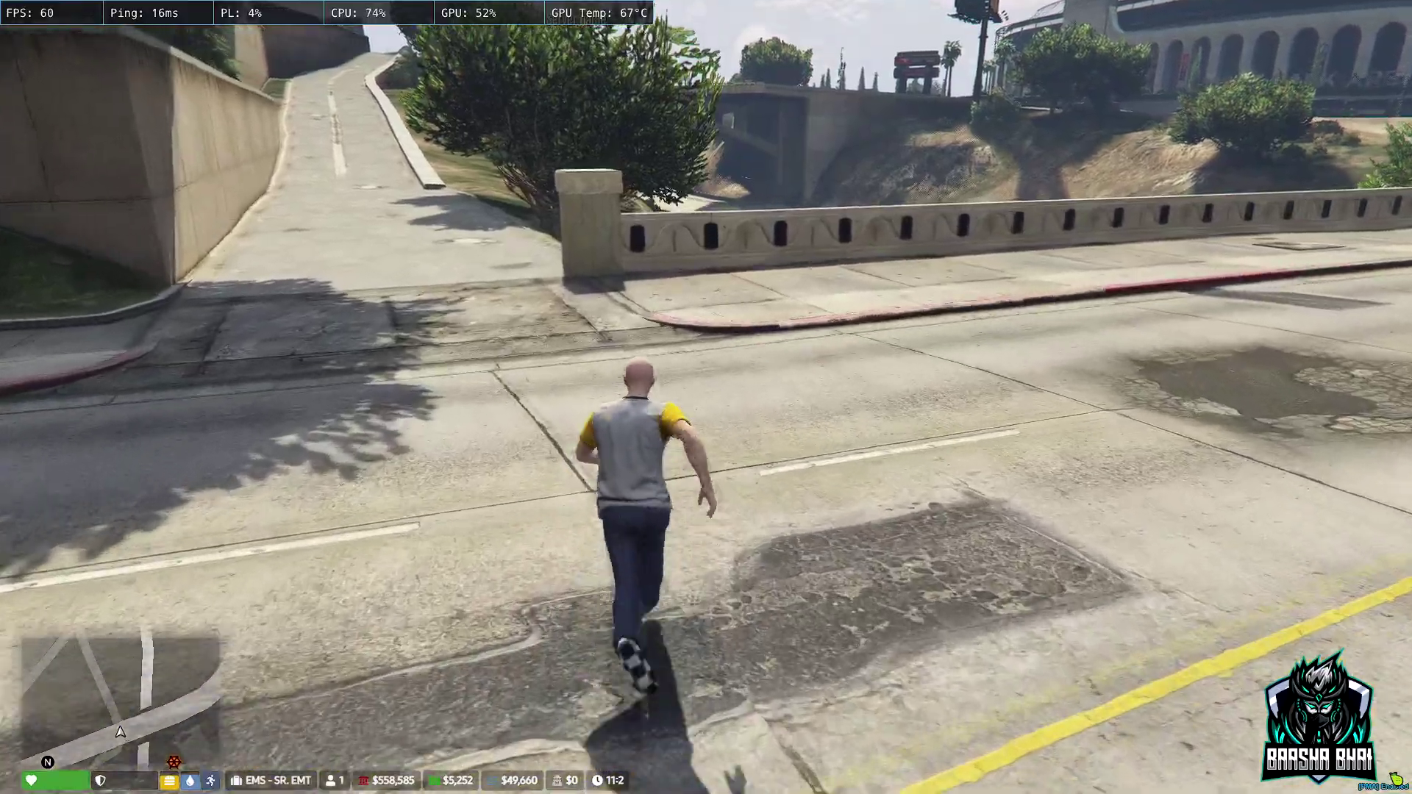
{"action": "key", "text": "w"}
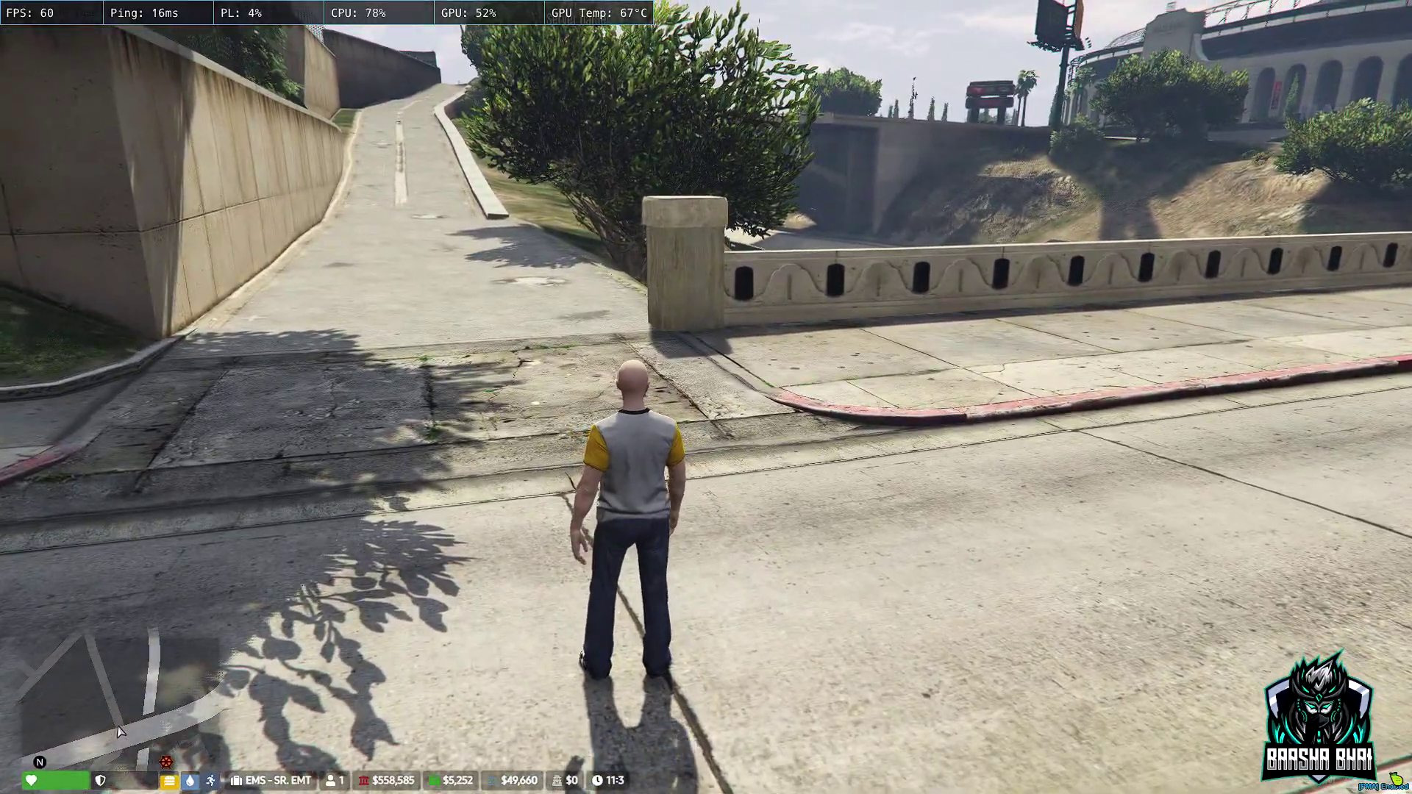
{"action": "key", "text": "w"}
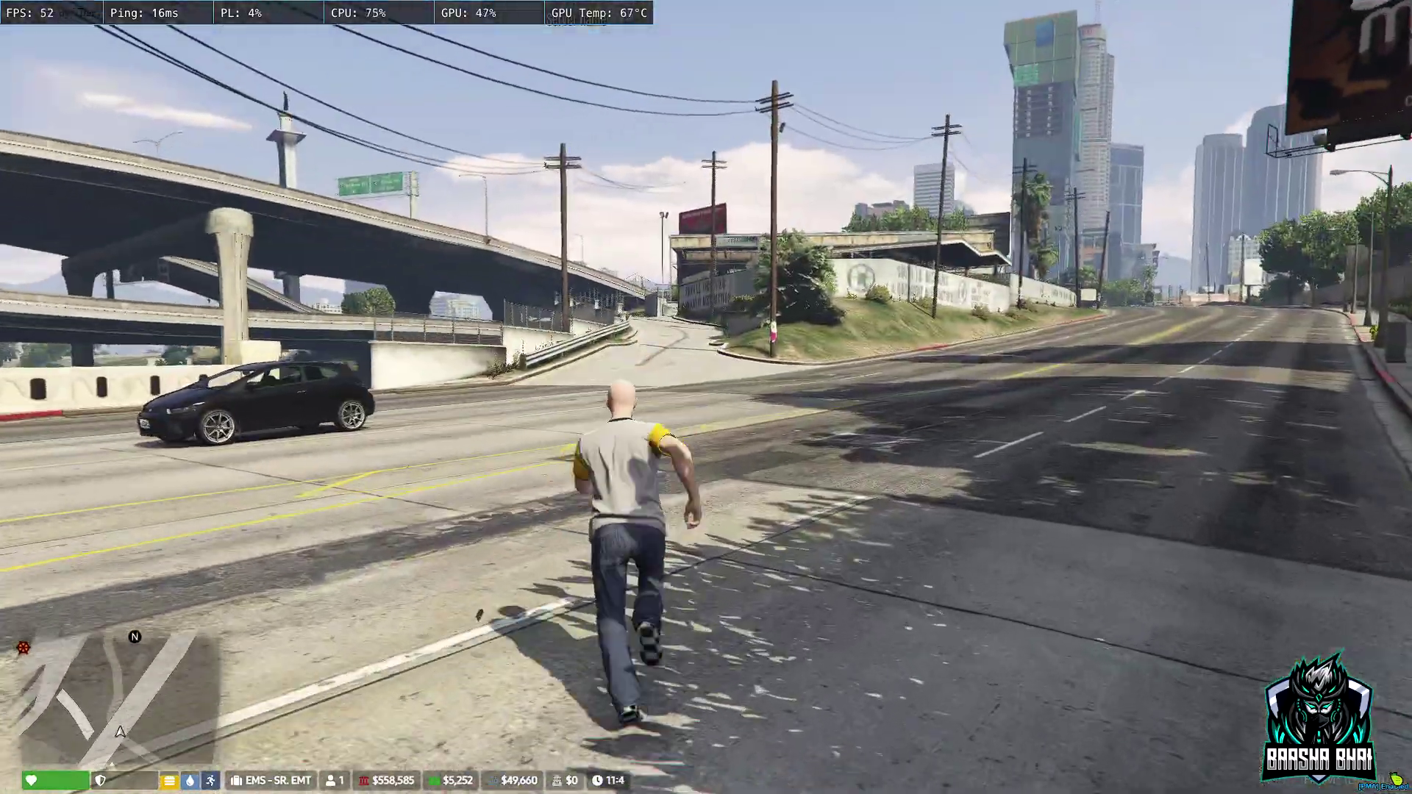
{"action": "key", "text": "w"}
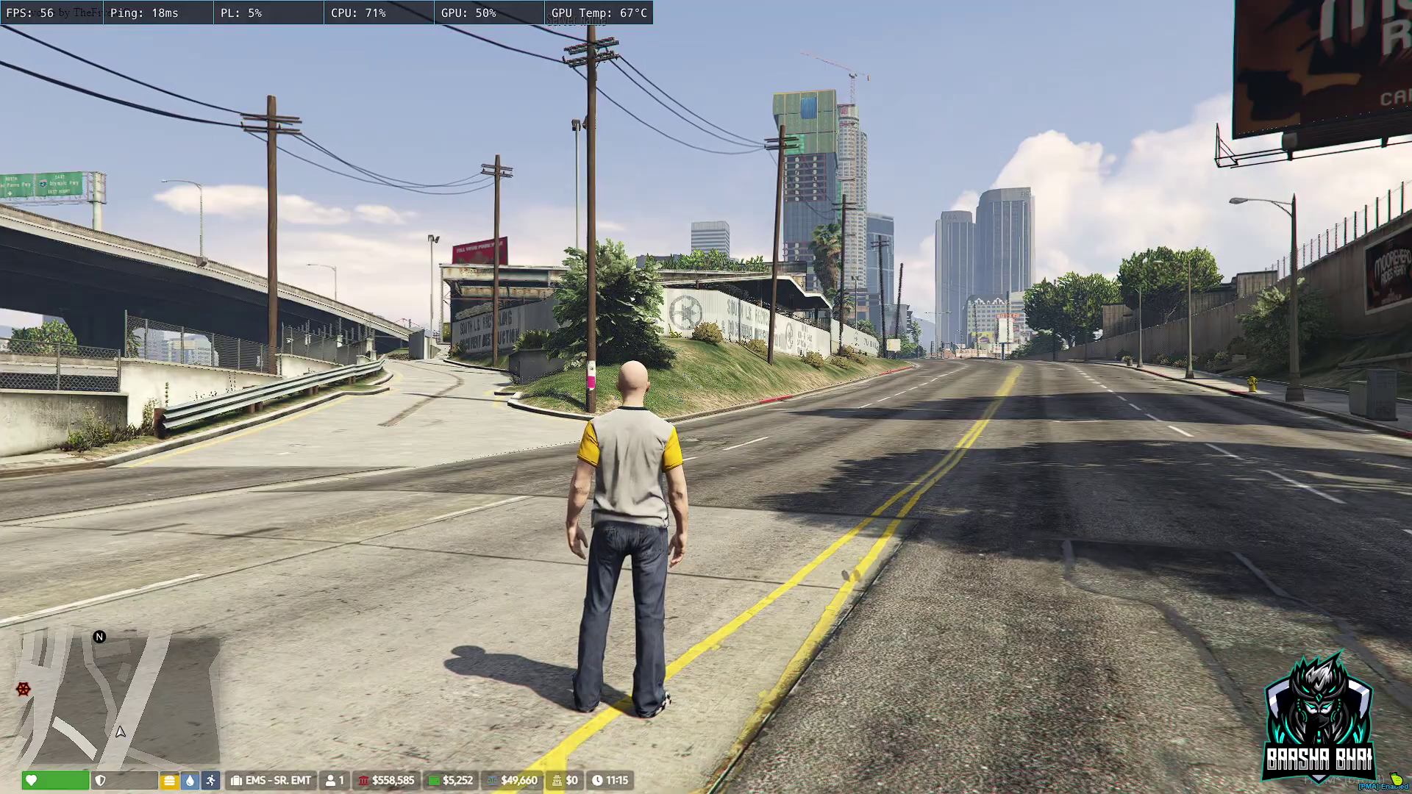
{"action": "key", "text": "w"}
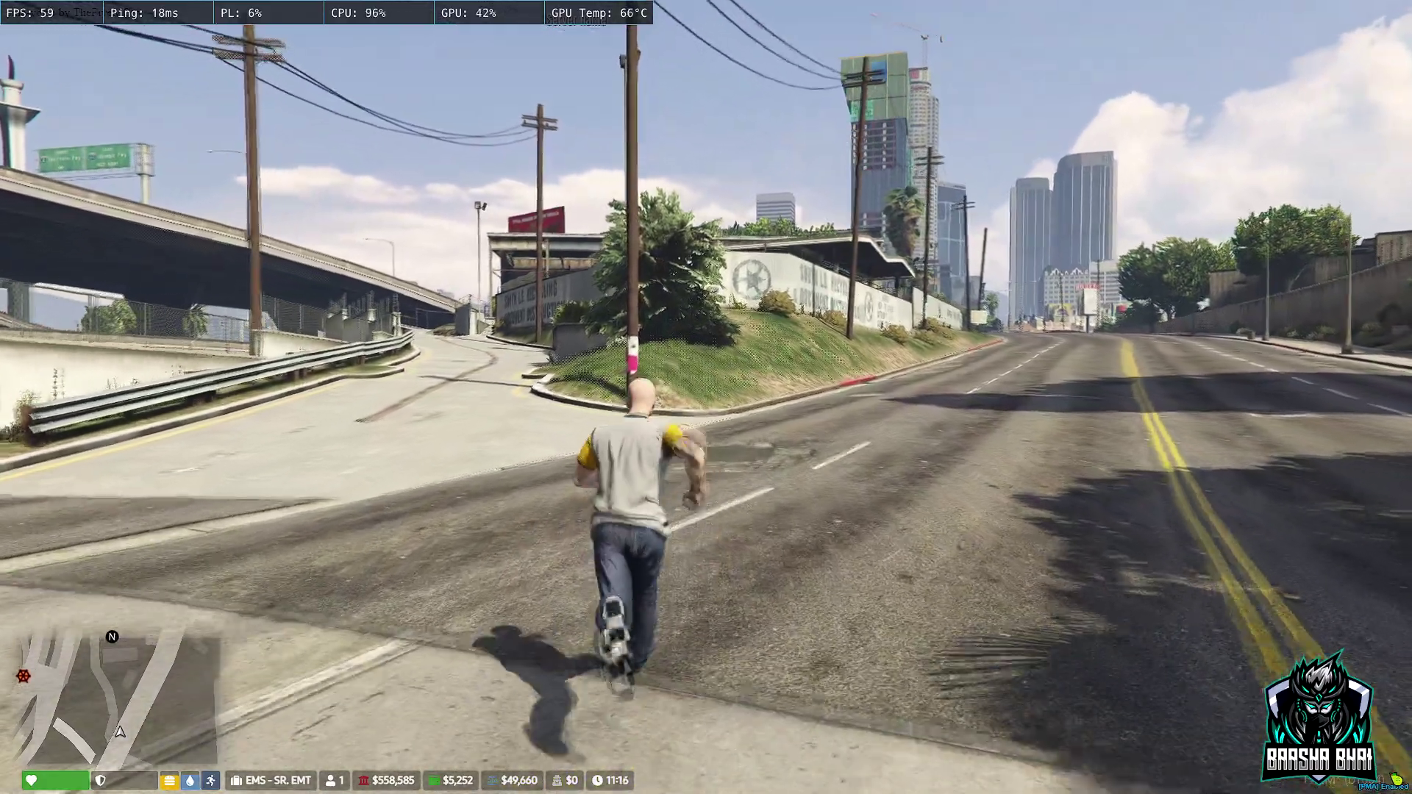